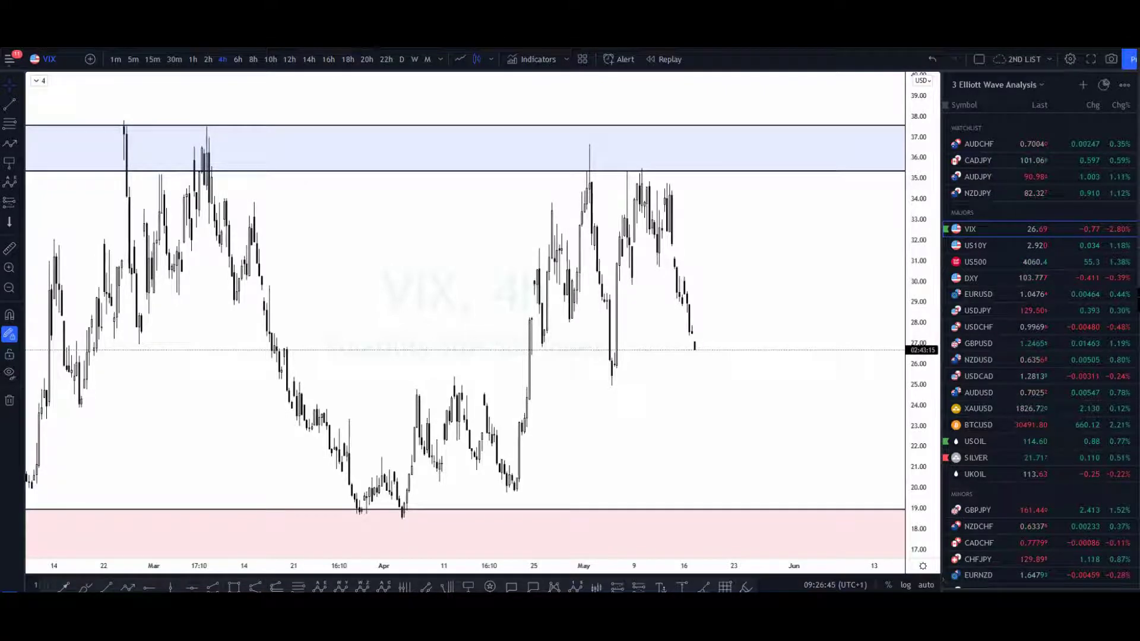
Examine the VIX 4-hour price swings between the blue upper zone and the red lower zone
scroll(502, 278, down, 5)
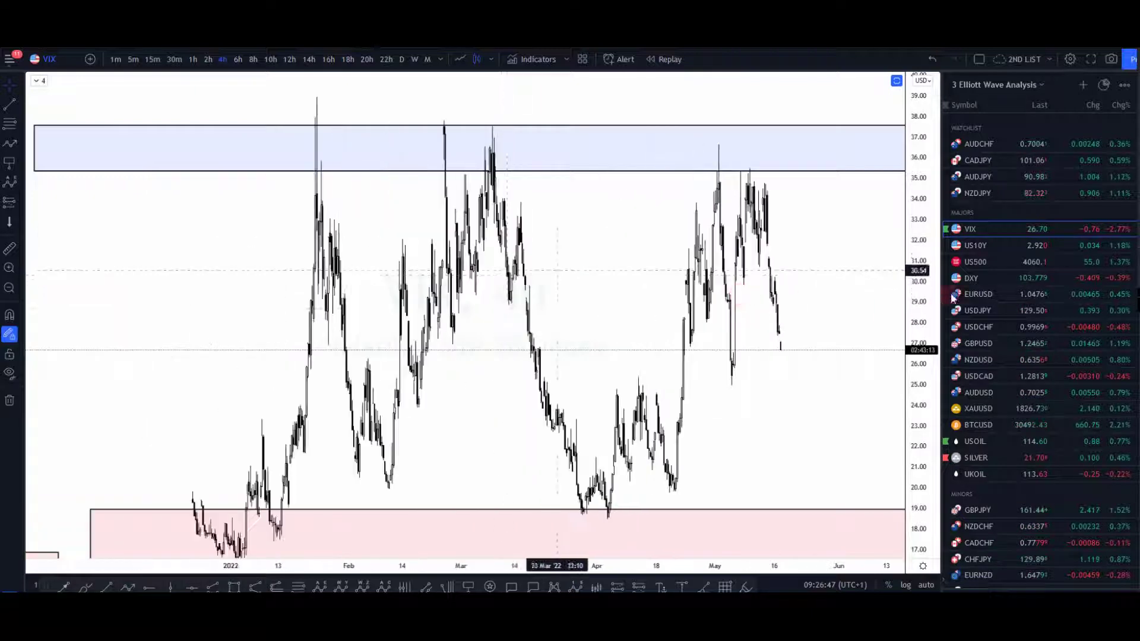
drag(935, 222, 780, 375)
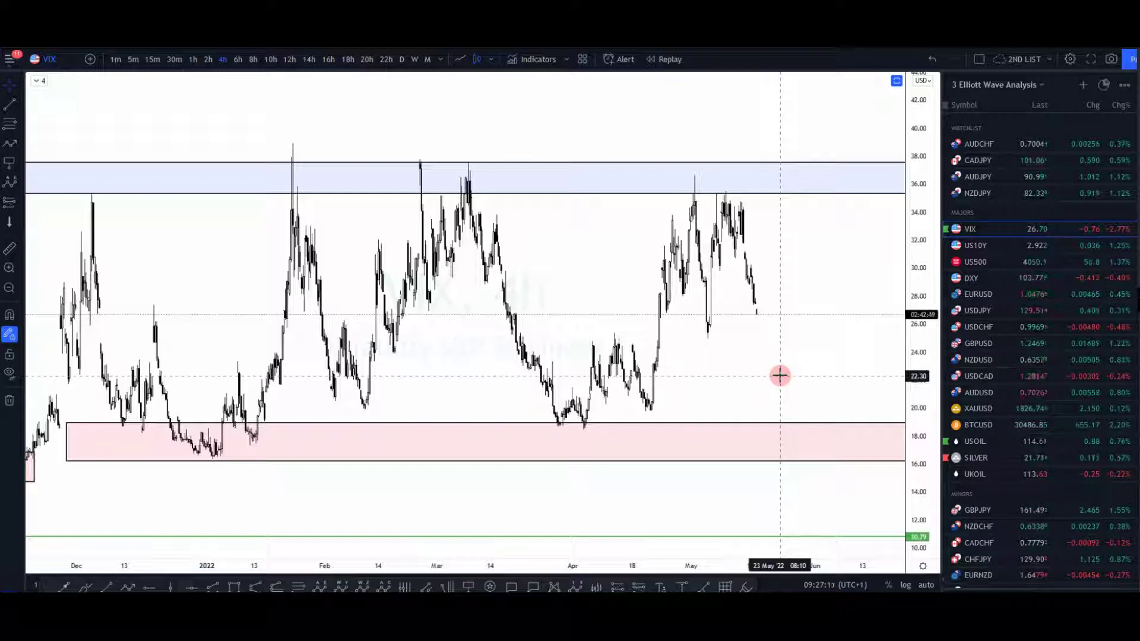
scroll(766, 333, down, 5)
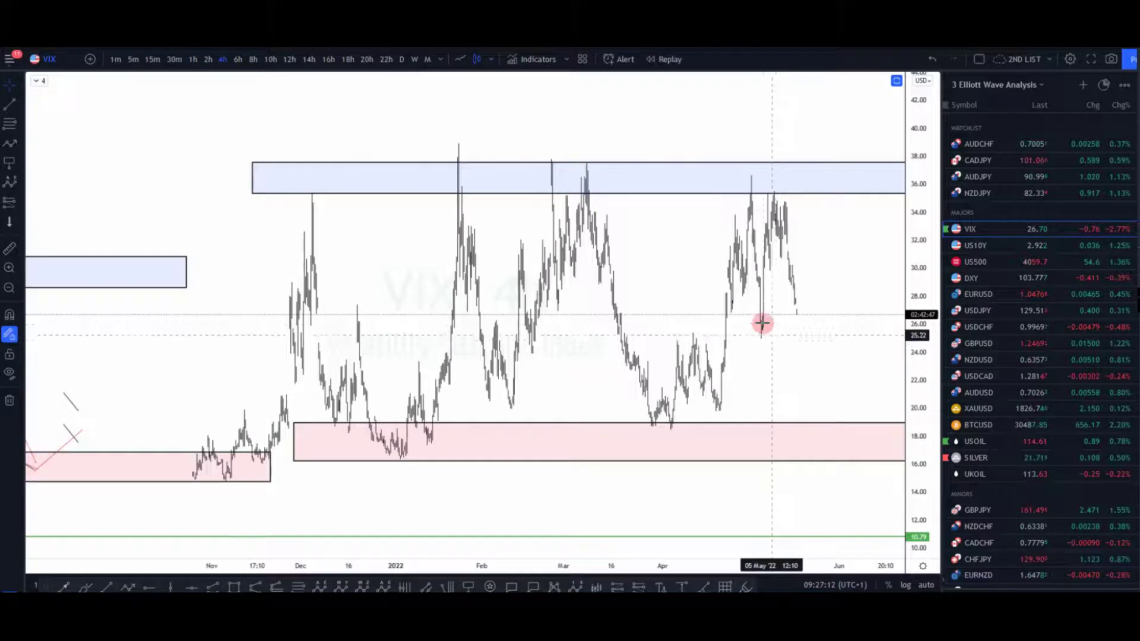
drag(922, 261, 749, 336)
drag(575, 364, 458, 213)
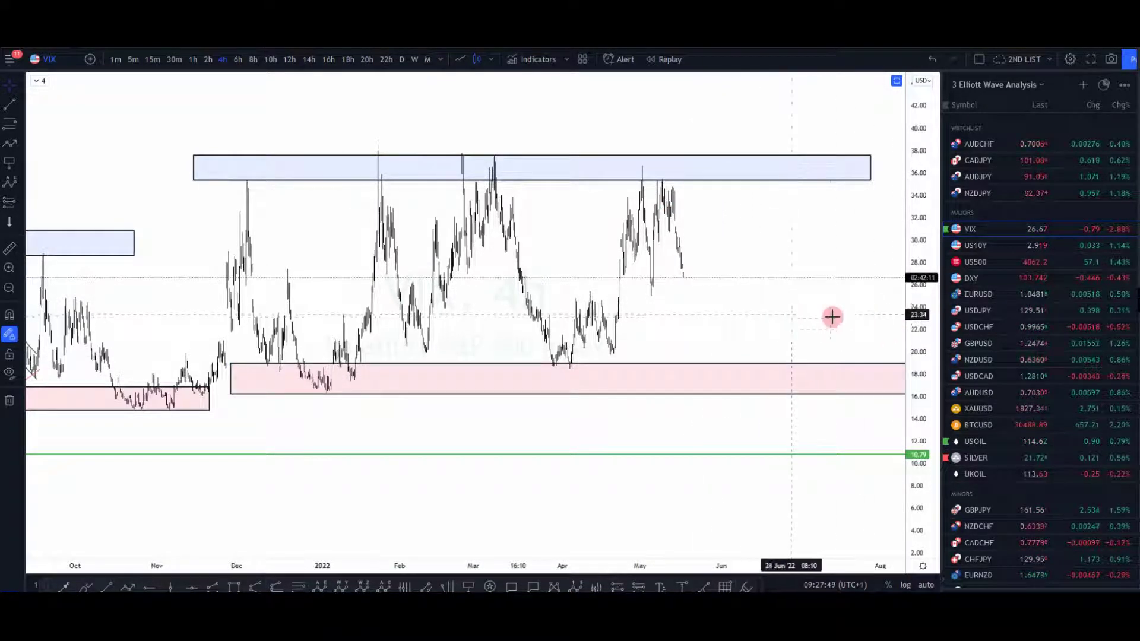
Switch the chart to US500 and show the whole descending channel since the start of 2022
click(982, 261)
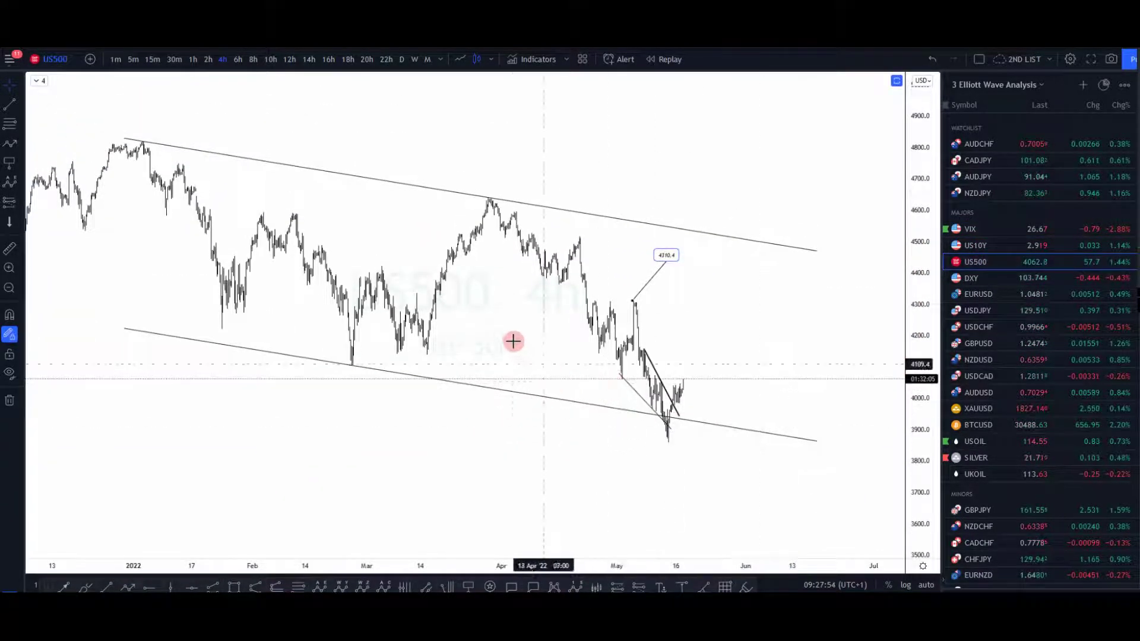
scroll(570, 333, down, 2)
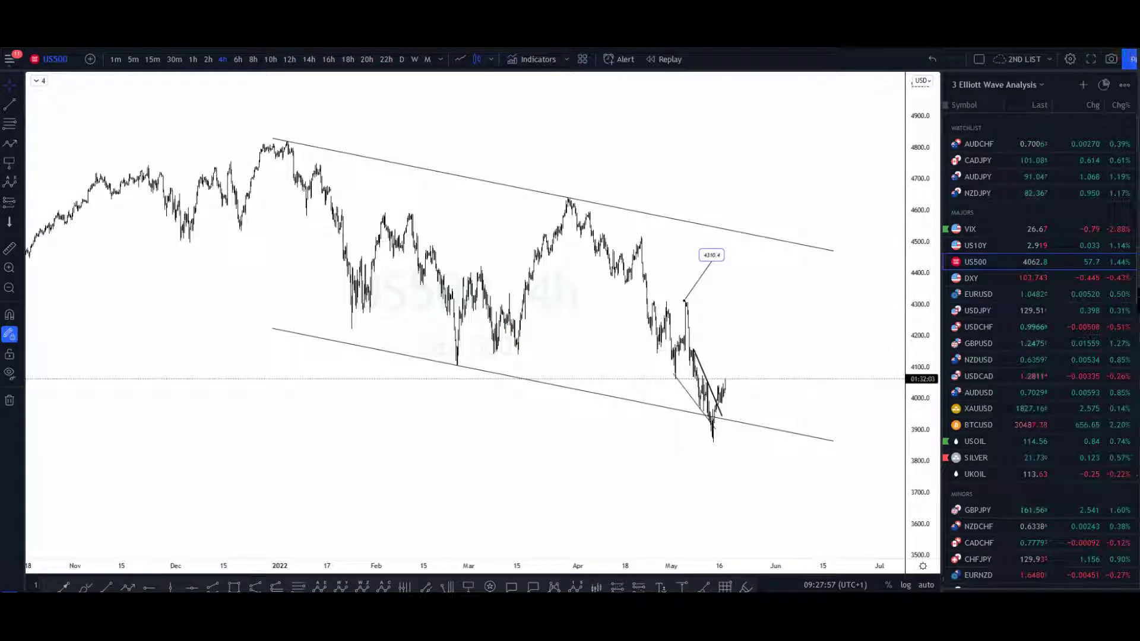
Sketch freehand marks on the US500 decline, the low at the lower channel line and the rebound, clearing them all
mouse_move(294, 170)
mouse_down()
mouse_move(328, 297)
mouse_move(397, 294)
mouse_move(438, 363)
mouse_move(478, 280)
mouse_up()
mouse_move(527, 342)
mouse_down()
mouse_move(570, 209)
mouse_move(624, 310)
mouse_move(738, 432)
mouse_move(688, 404)
mouse_move(665, 371)
mouse_move(701, 430)
mouse_move(683, 346)
mouse_move(713, 433)
mouse_move(685, 438)
mouse_move(706, 416)
mouse_move(718, 439)
mouse_move(736, 442)
mouse_move(703, 441)
mouse_move(717, 439)
mouse_up()
key(ctrl+z)
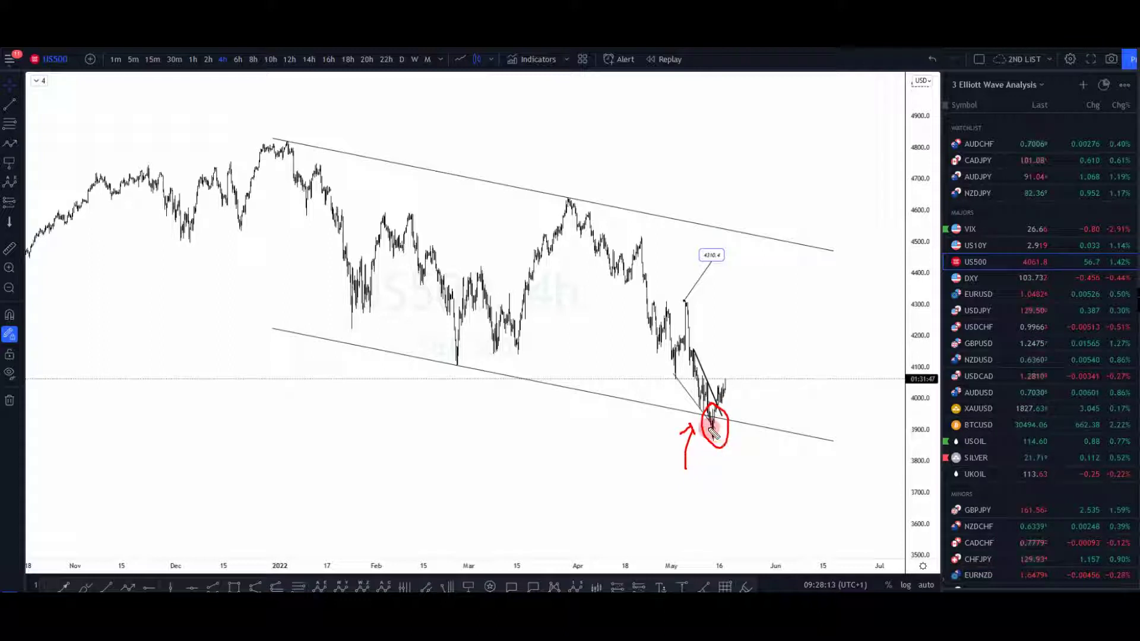
key(ctrl+z)
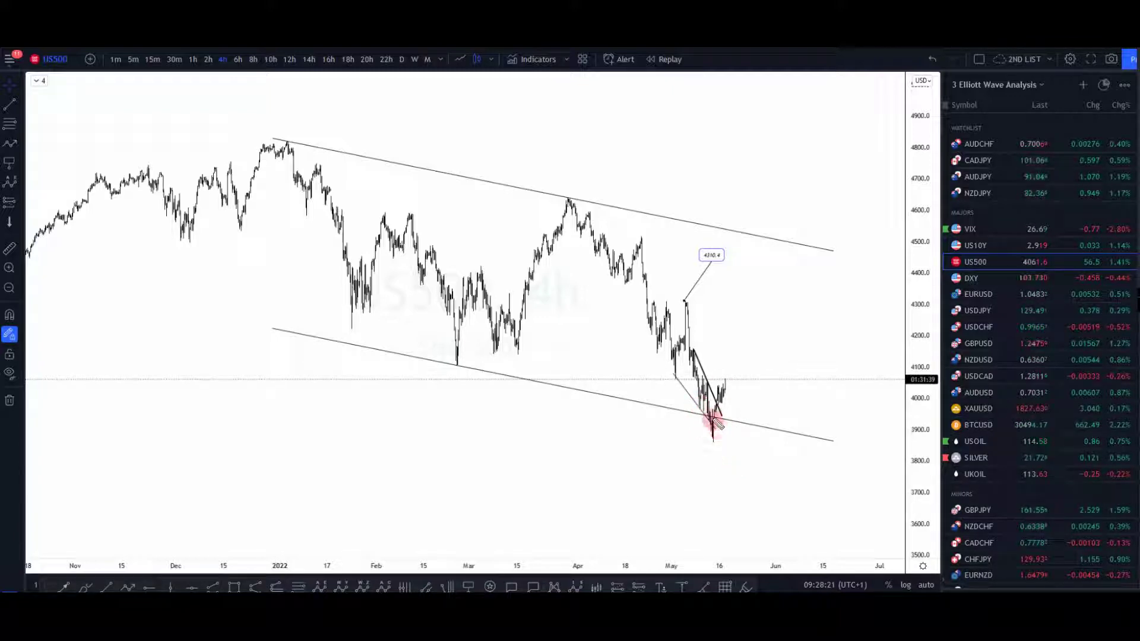
mouse_move(713, 442)
mouse_down()
mouse_move(725, 372)
mouse_move(722, 393)
mouse_move(732, 385)
mouse_move(718, 375)
mouse_move(745, 382)
mouse_up()
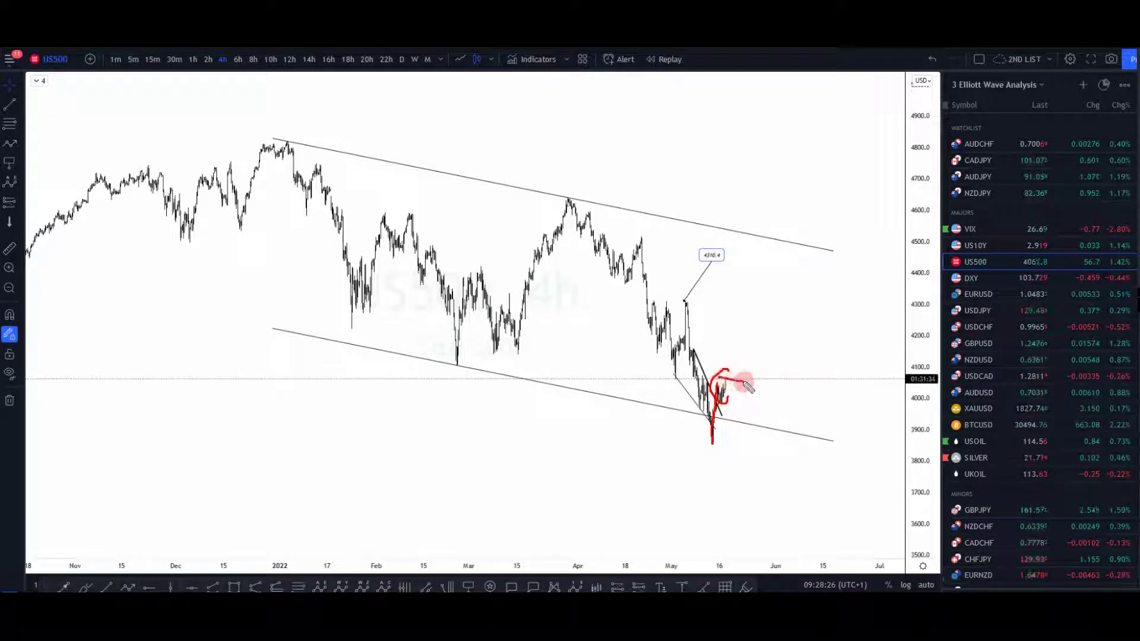
key(ctrl+z)
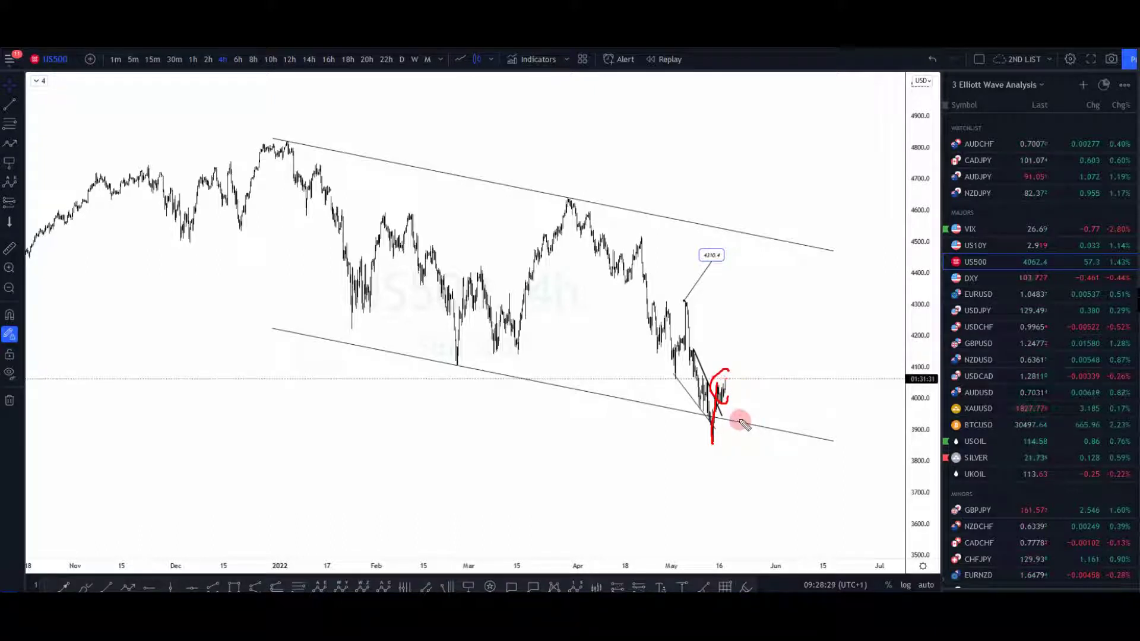
key(ctrl+z)
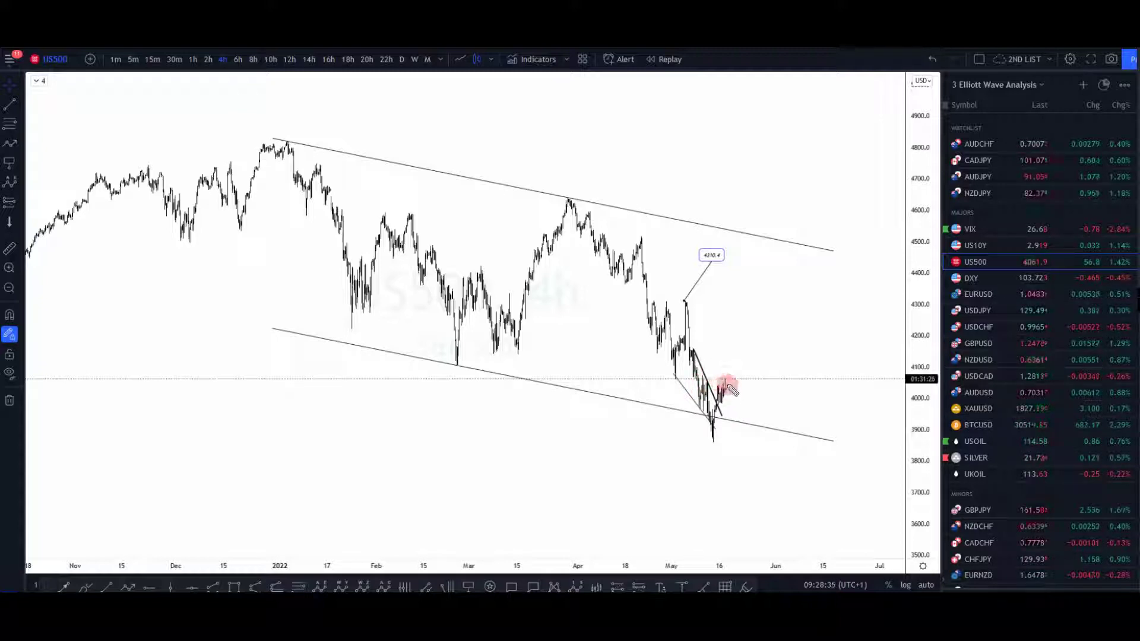
Sketch a horizontal resistance level at the 4310.4 high and try a price path leading down below the channel
mouse_move(676, 298)
mouse_down()
mouse_move(711, 315)
mouse_move(766, 308)
mouse_move(675, 300)
mouse_move(800, 300)
mouse_move(684, 315)
mouse_move(792, 307)
mouse_up()
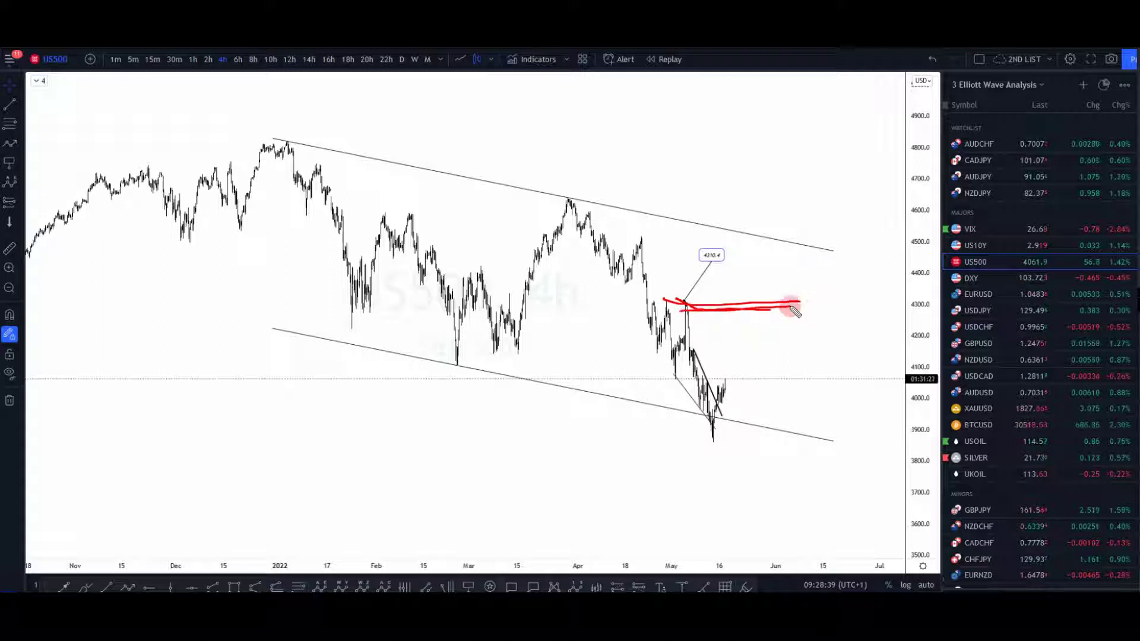
mouse_move(725, 381)
mouse_down()
mouse_move(727, 333)
mouse_move(753, 375)
mouse_move(770, 308)
mouse_move(836, 452)
mouse_up()
drag(813, 432, 837, 472)
key(ctrl+z)
key(ctrl+z)
key(ctrl+z)
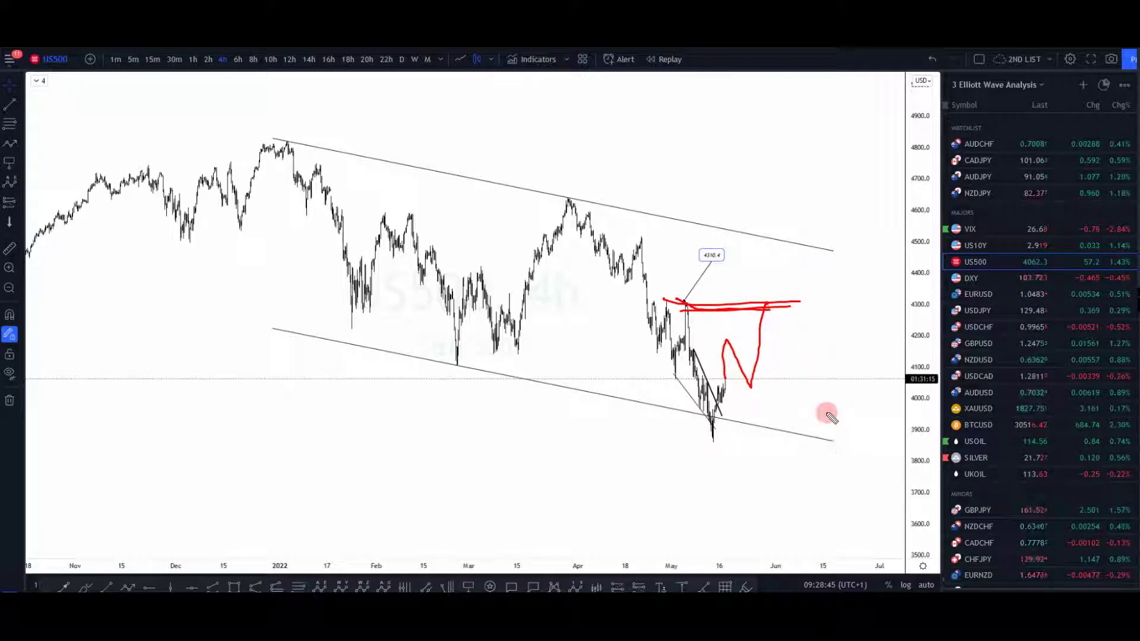
Sketch a zigzag path from the current US500 price with an arrow up through the channel top, and clear all sketches
mouse_move(726, 377)
mouse_down()
mouse_move(752, 300)
mouse_move(807, 375)
mouse_move(809, 158)
mouse_move(836, 181)
mouse_up()
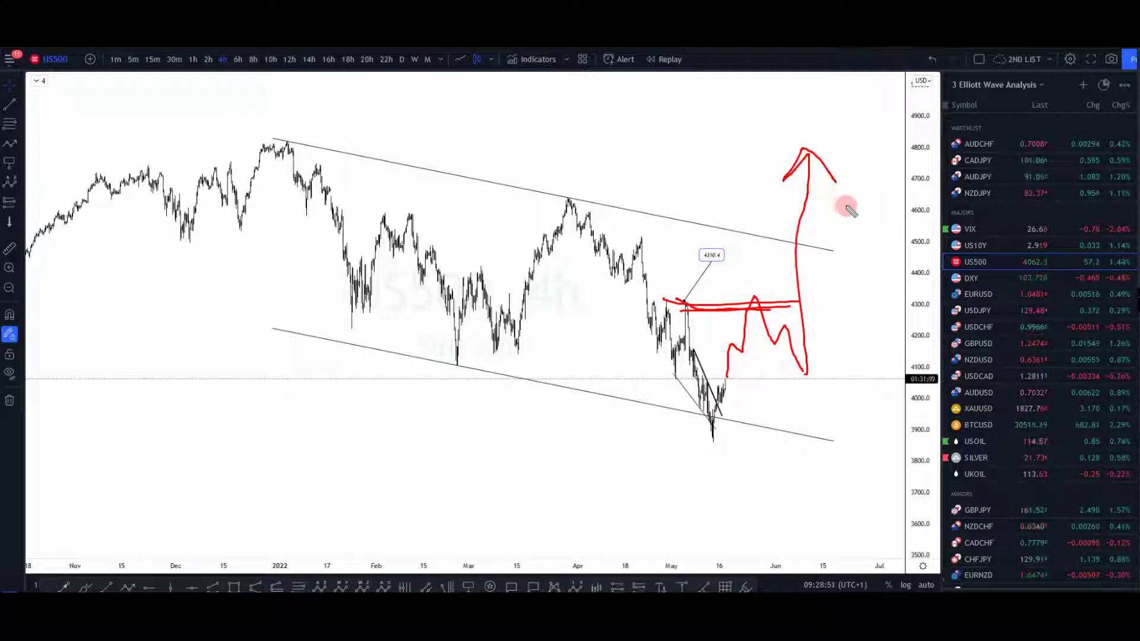
key(ctrl+z)
key(ctrl+z)
key(ctrl+z)
key(ctrl+z)
key(ctrl+z)
key(ctrl+z)
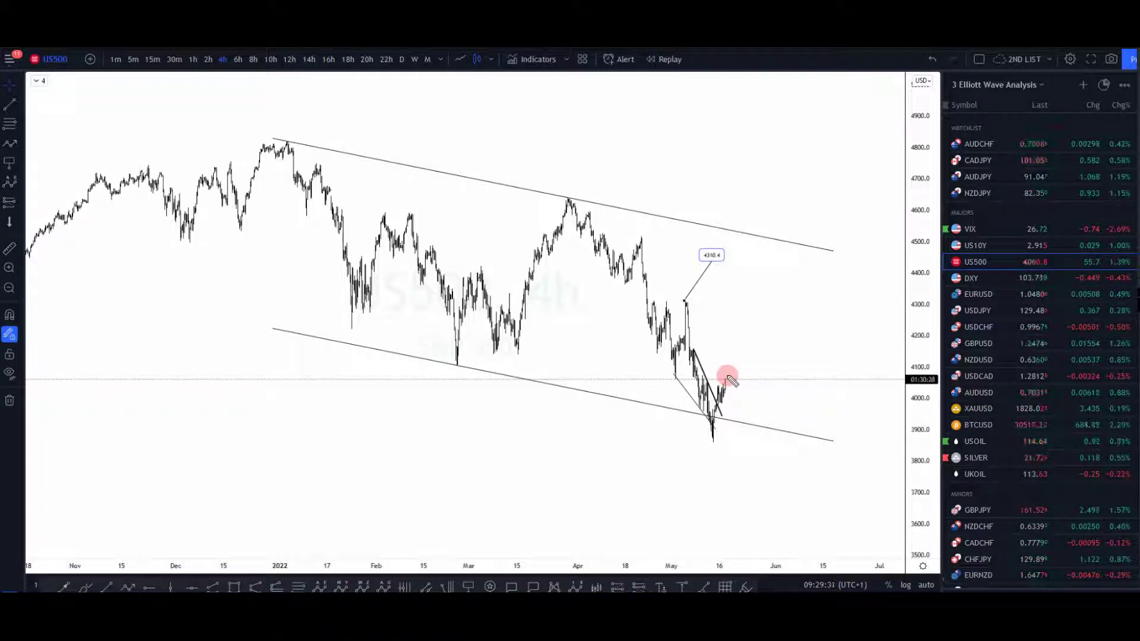
Sketch a US500 rally path to the 4310.4 level and a W-X-Y correction scheme over the channel, and clear the sketches
mouse_move(726, 375)
mouse_down()
mouse_move(743, 313)
mouse_move(750, 327)
mouse_move(756, 266)
mouse_move(762, 275)
mouse_up()
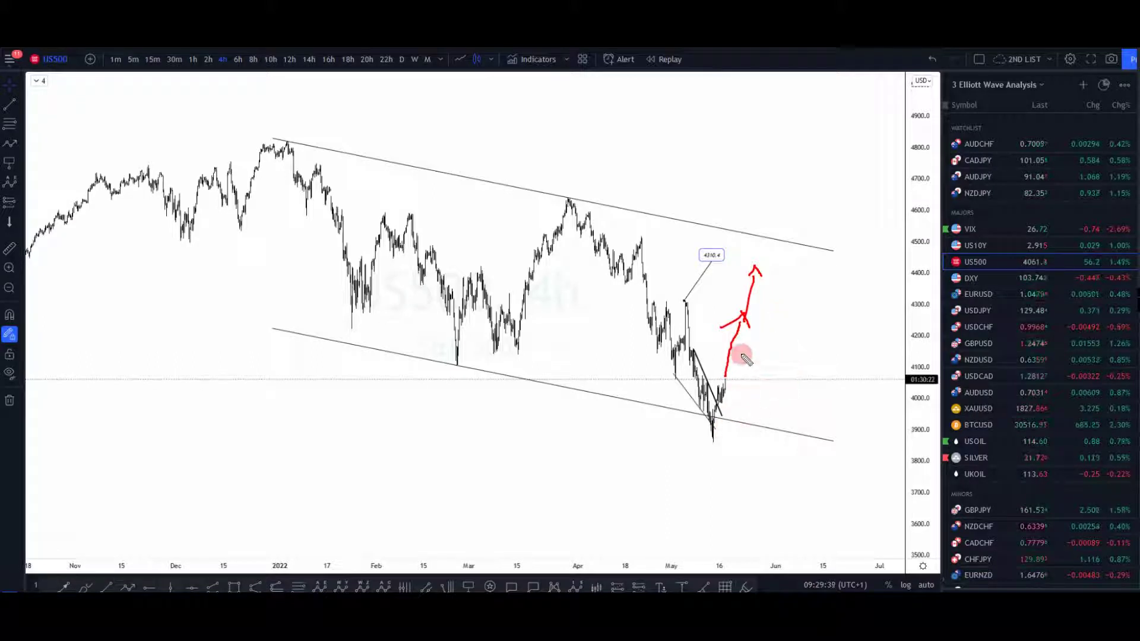
mouse_move(736, 297)
mouse_down()
mouse_move(741, 288)
mouse_move(733, 378)
mouse_move(700, 440)
mouse_move(738, 340)
mouse_move(752, 363)
mouse_move(770, 304)
mouse_up()
click(730, 383)
drag(681, 303, 805, 304)
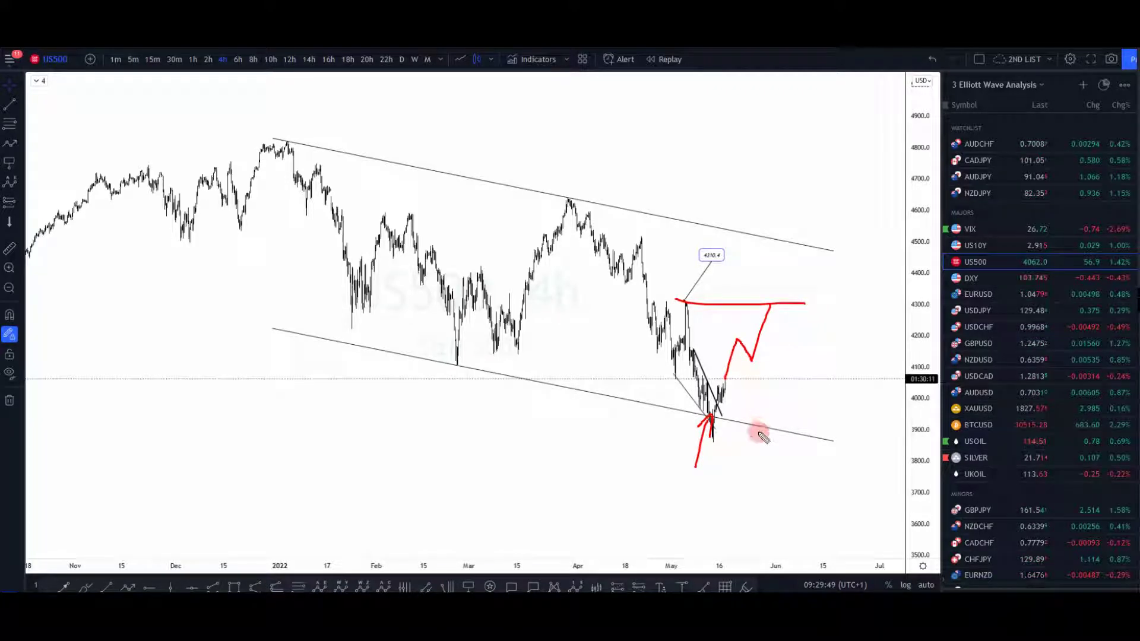
drag(772, 301, 825, 196)
key(ctrl+z)
key(ctrl+z)
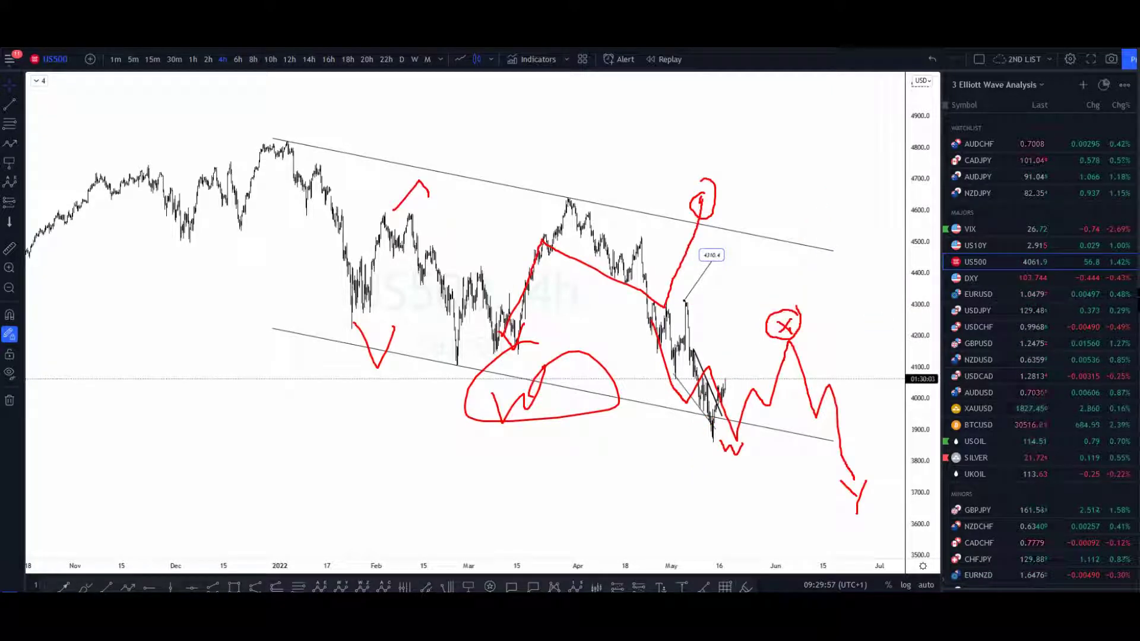
mouse_move(301, 107)
mouse_down()
mouse_move(946, 533)
mouse_move(905, 558)
mouse_up()
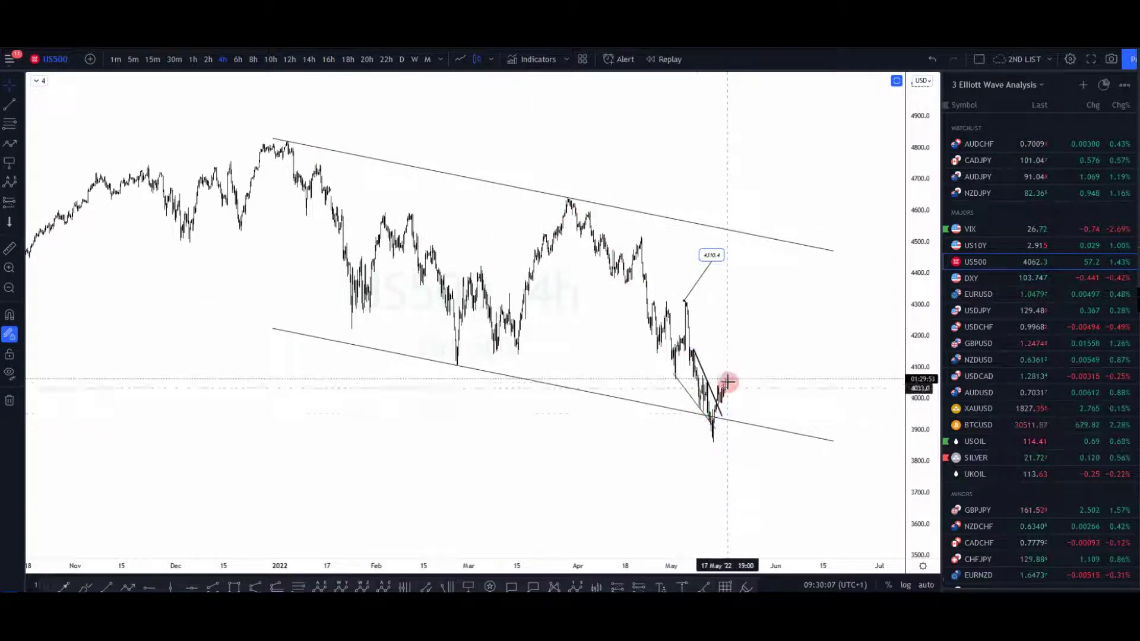
Open the DXY chart and draw a path from the current price down to the rising trendline near 103.084 and back up
drag(753, 163, 675, 196)
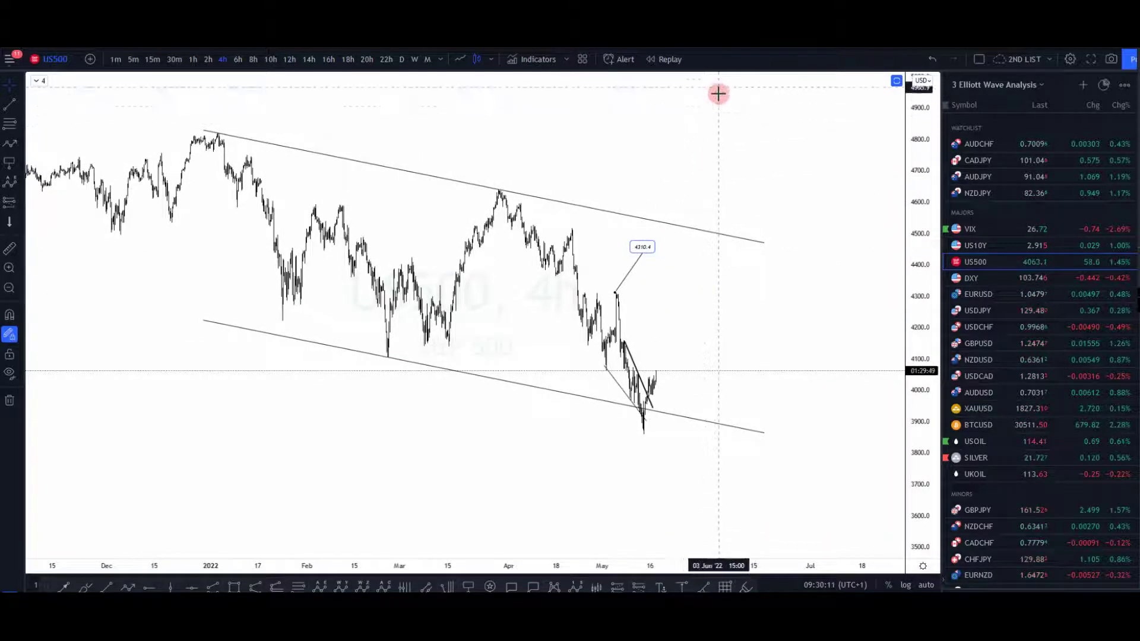
drag(718, 112, 742, 149)
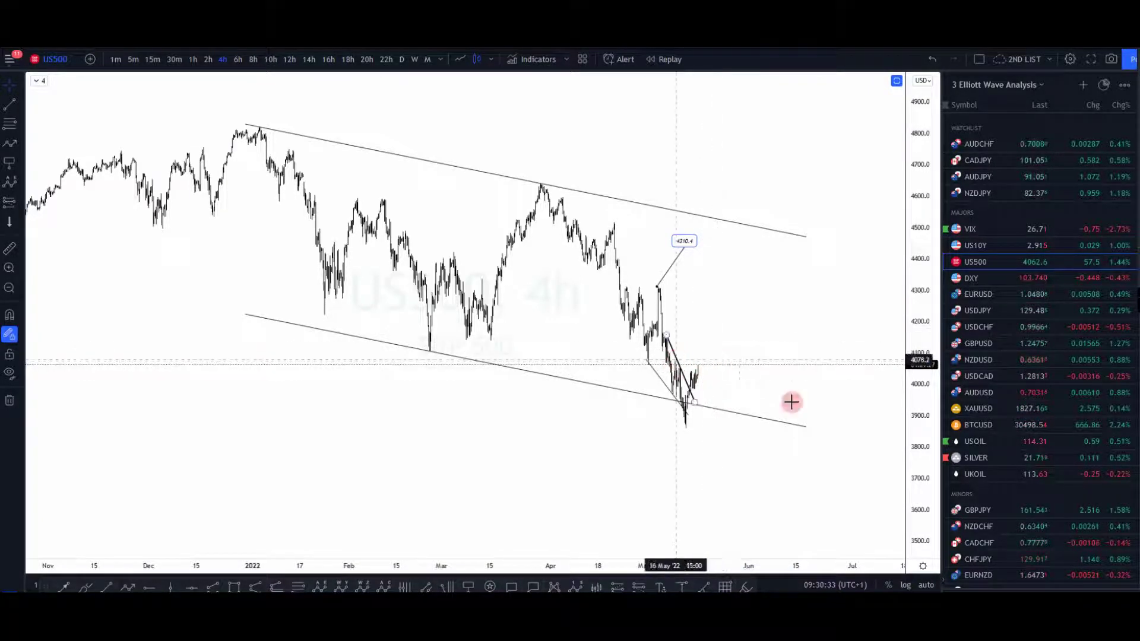
click(981, 278)
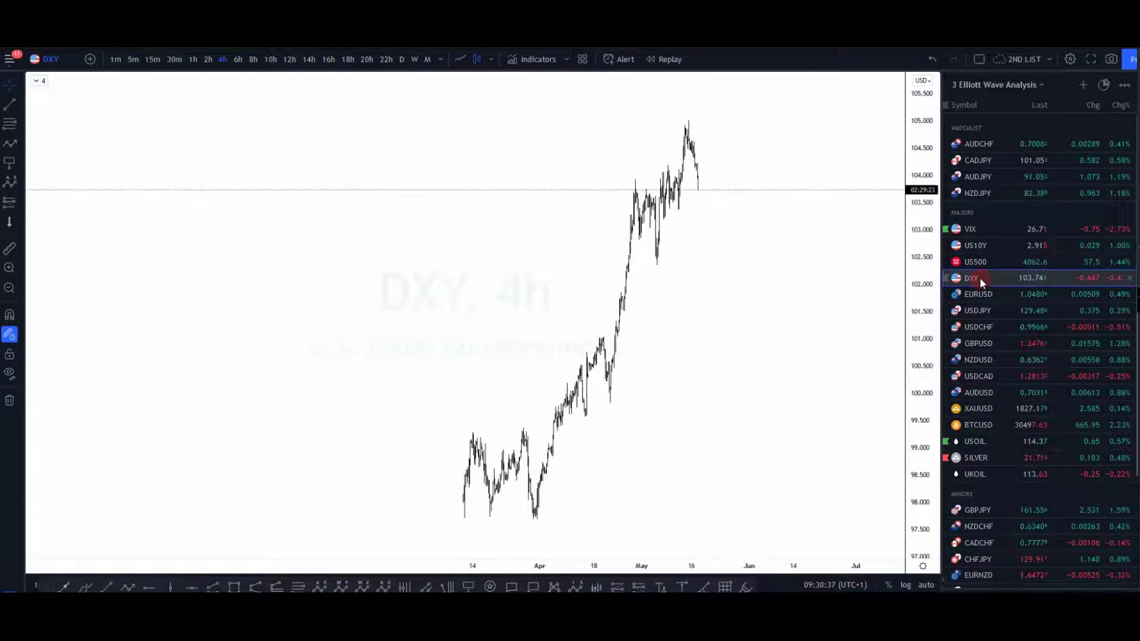
drag(918, 218, 841, 262)
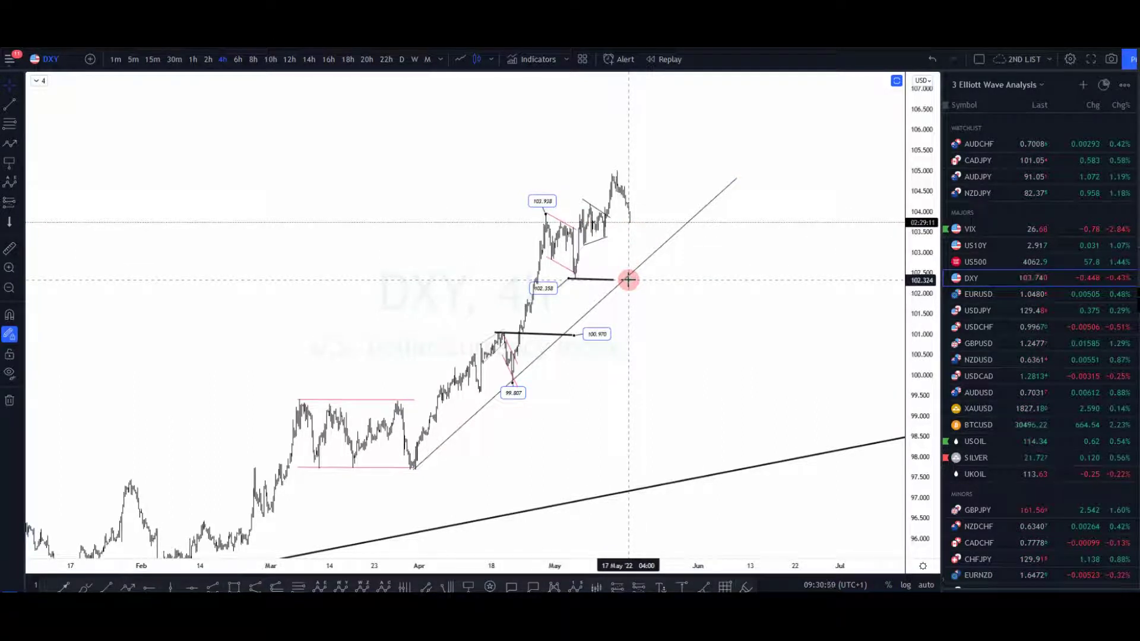
click(10, 143)
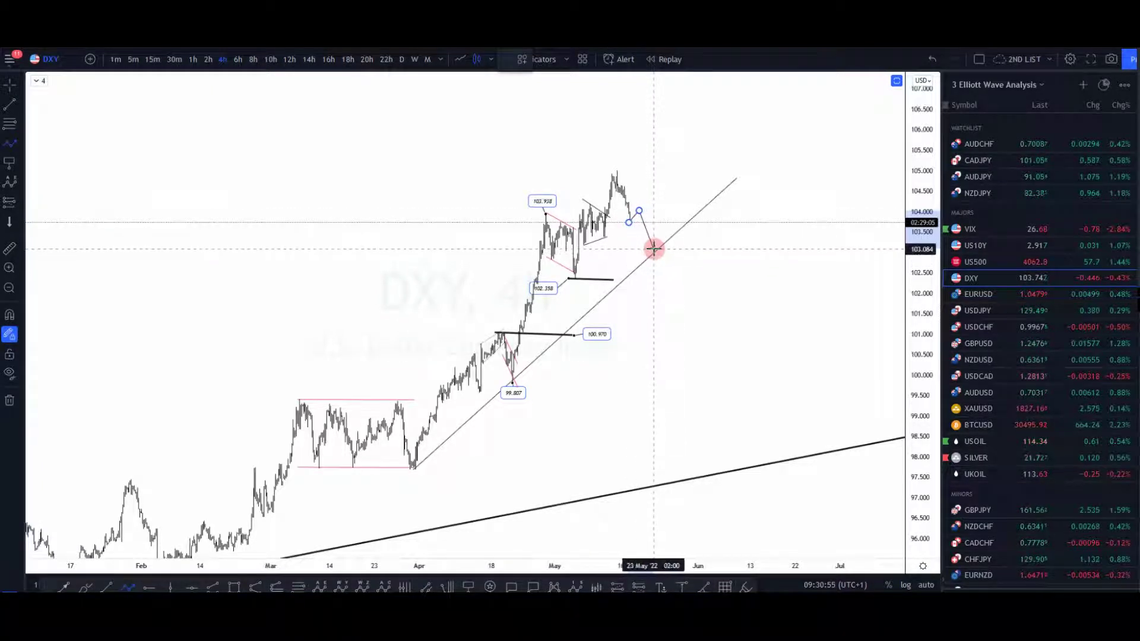
double_click(663, 227)
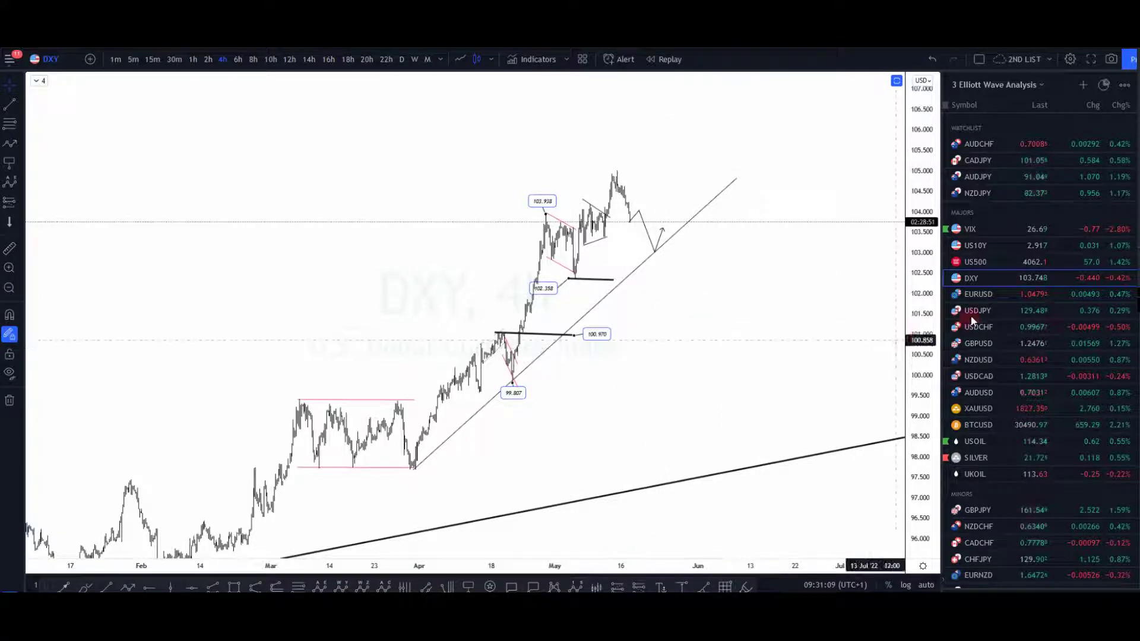
Open the EURUSD chart and examine its wave count down from wave 1 to the projected wave 5 label
click(988, 299)
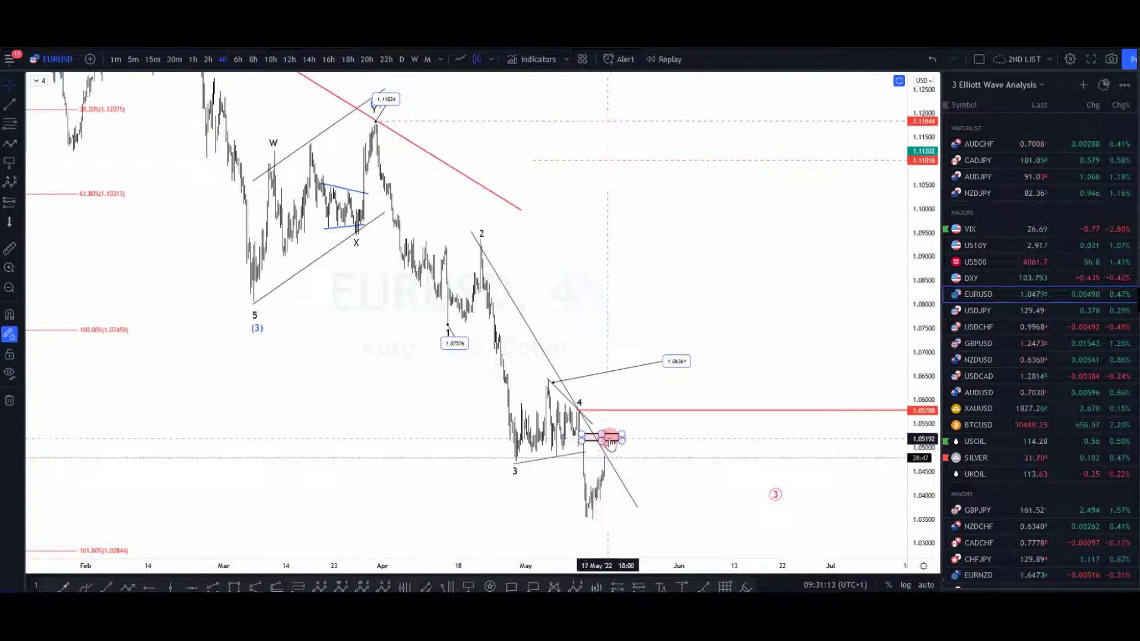
drag(677, 376, 692, 316)
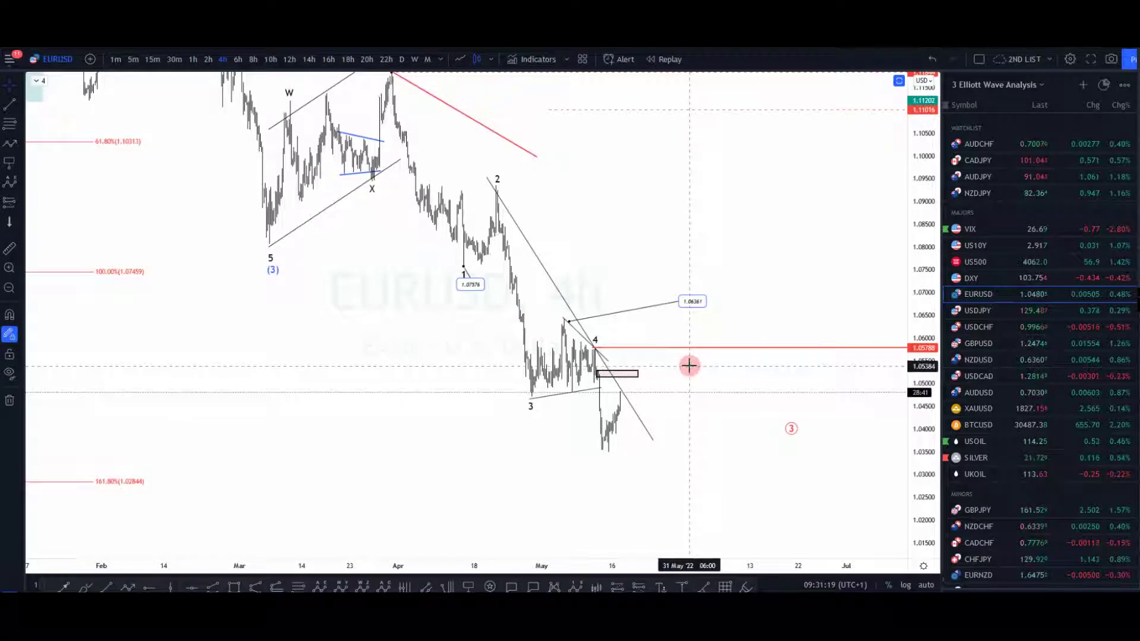
scroll(688, 374, up, 3)
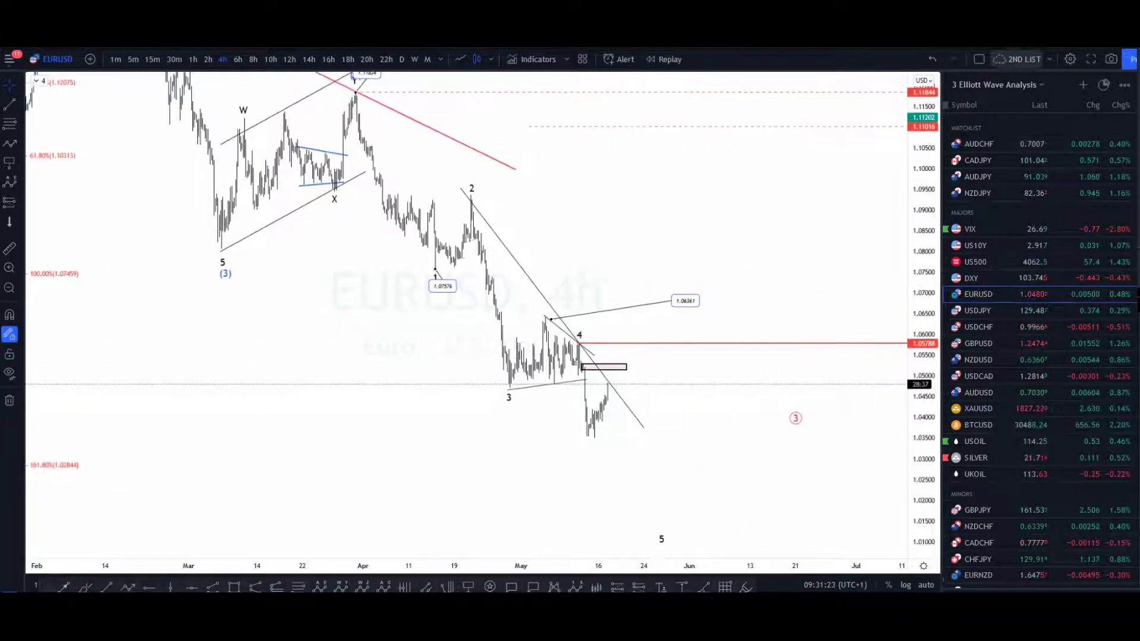
drag(687, 300, 644, 323)
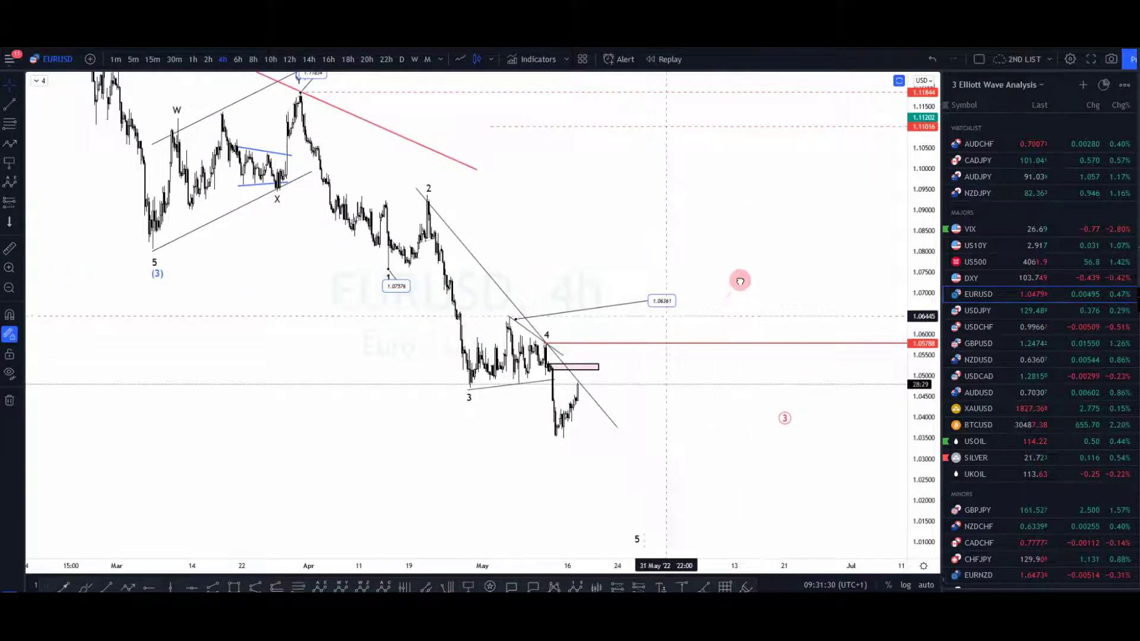
scroll(606, 382, down, 1)
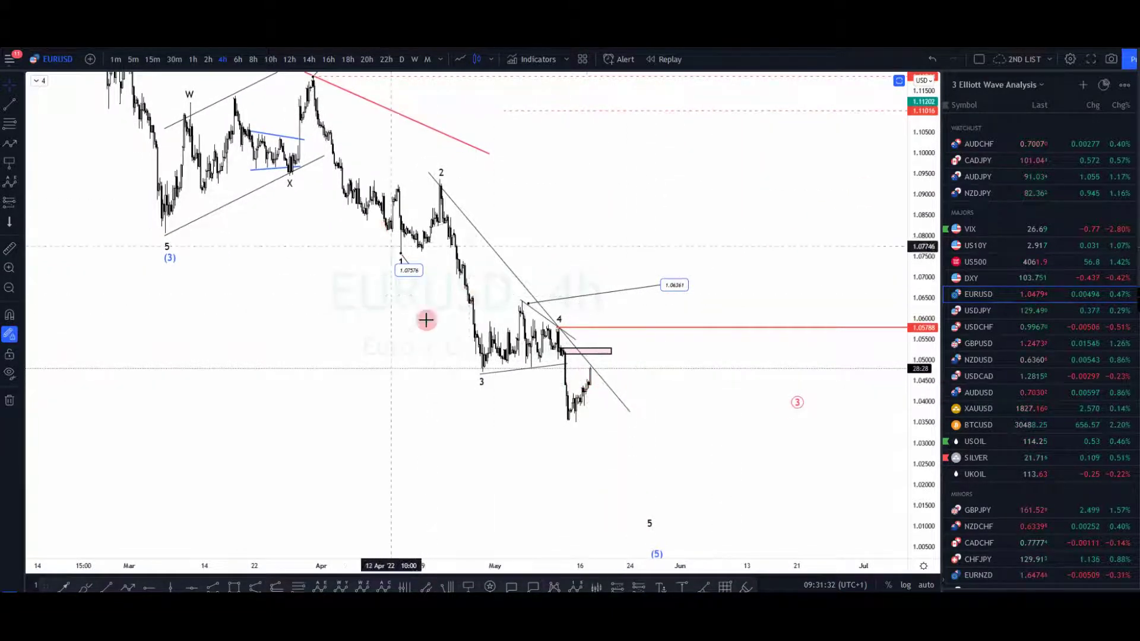
drag(628, 446, 655, 437)
drag(919, 243, 741, 279)
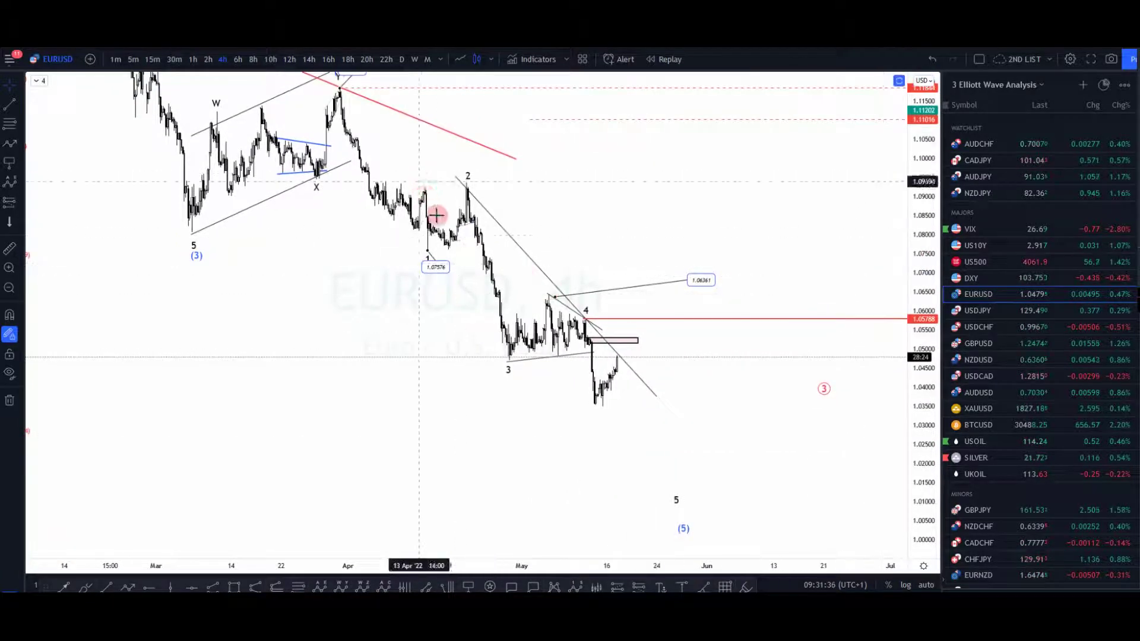
drag(459, 312, 474, 321)
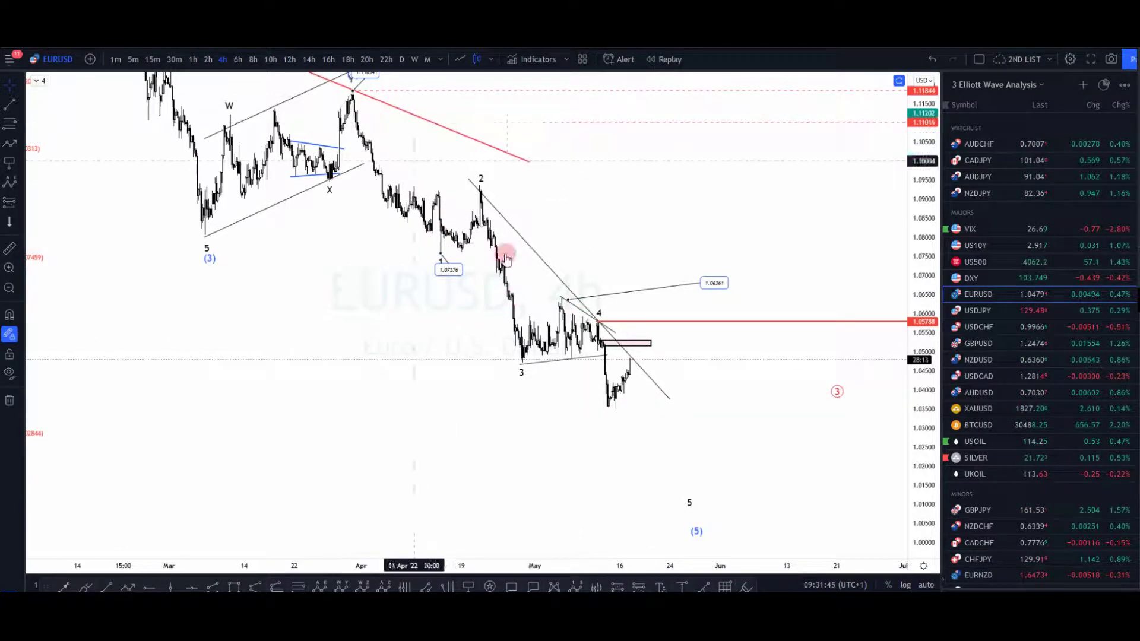
drag(610, 386, 620, 349)
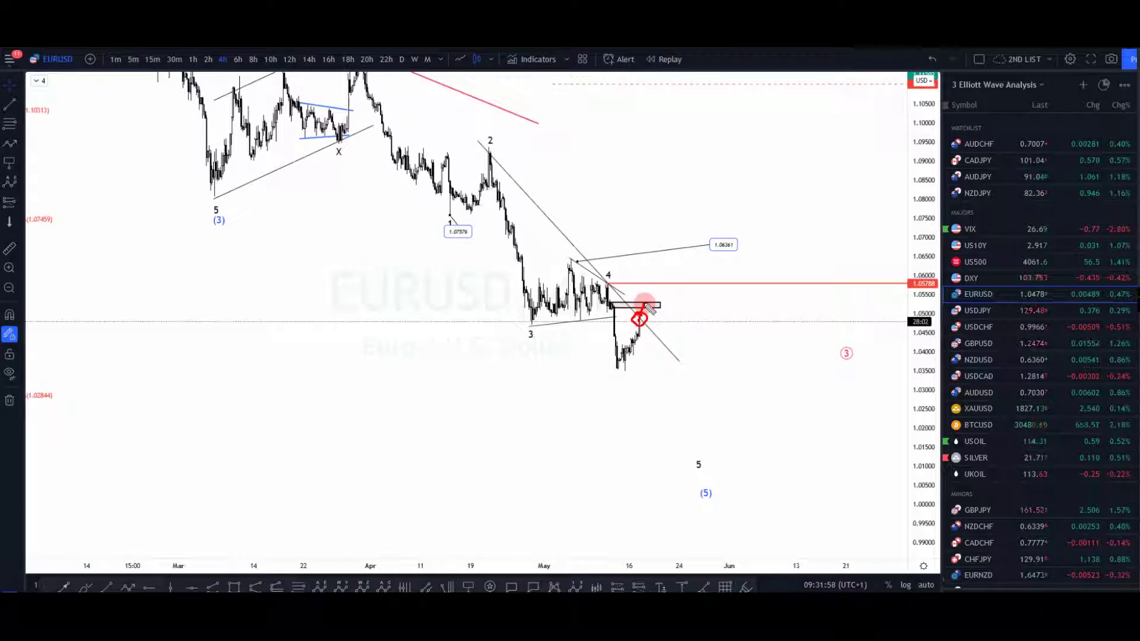
Sketch a freehand EURUSD path from the current price up into the small rectangle zone and down toward the wave 5 label
drag(645, 302, 651, 407)
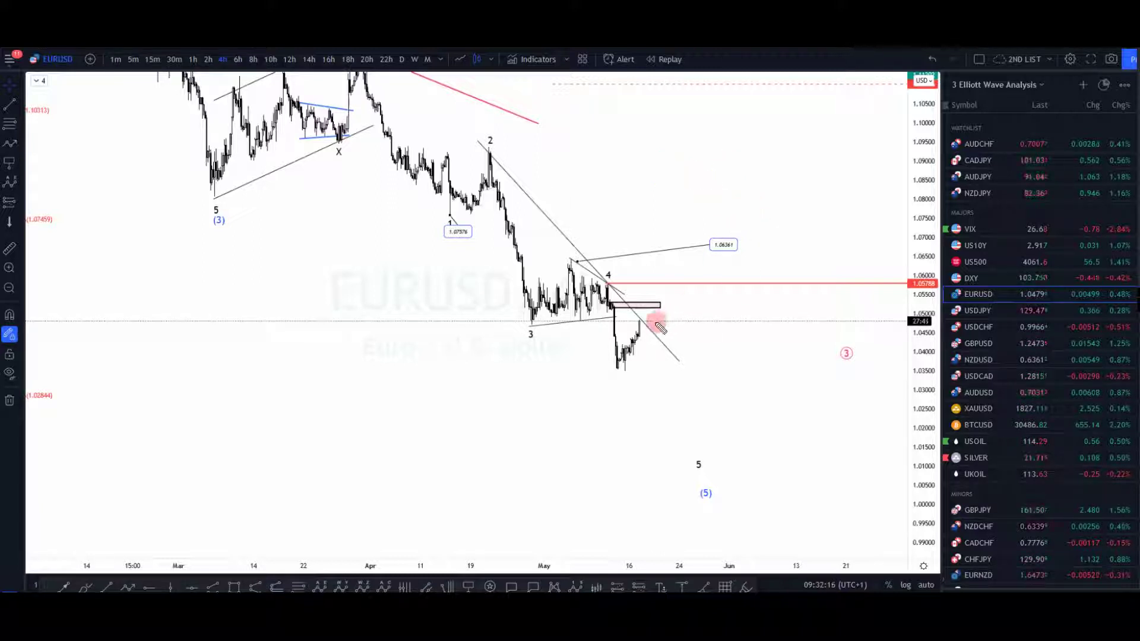
mouse_move(635, 322)
mouse_down()
mouse_move(647, 297)
mouse_move(659, 303)
mouse_move(634, 307)
mouse_move(639, 321)
mouse_up()
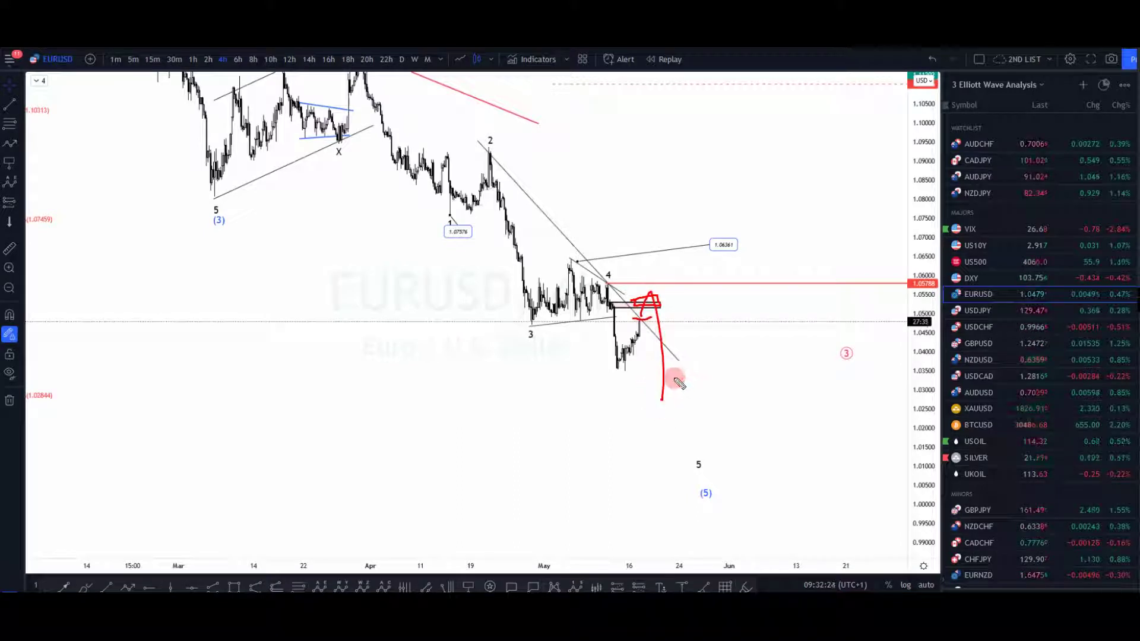
Undo the EURUSD decline sketch, sketch a zigzag rise over the red line to the 1.06361 label instead, and clear it
key(ctrl+z)
key(ctrl+z)
mouse_move(665, 301)
mouse_down()
mouse_move(681, 255)
mouse_move(699, 254)
mouse_up()
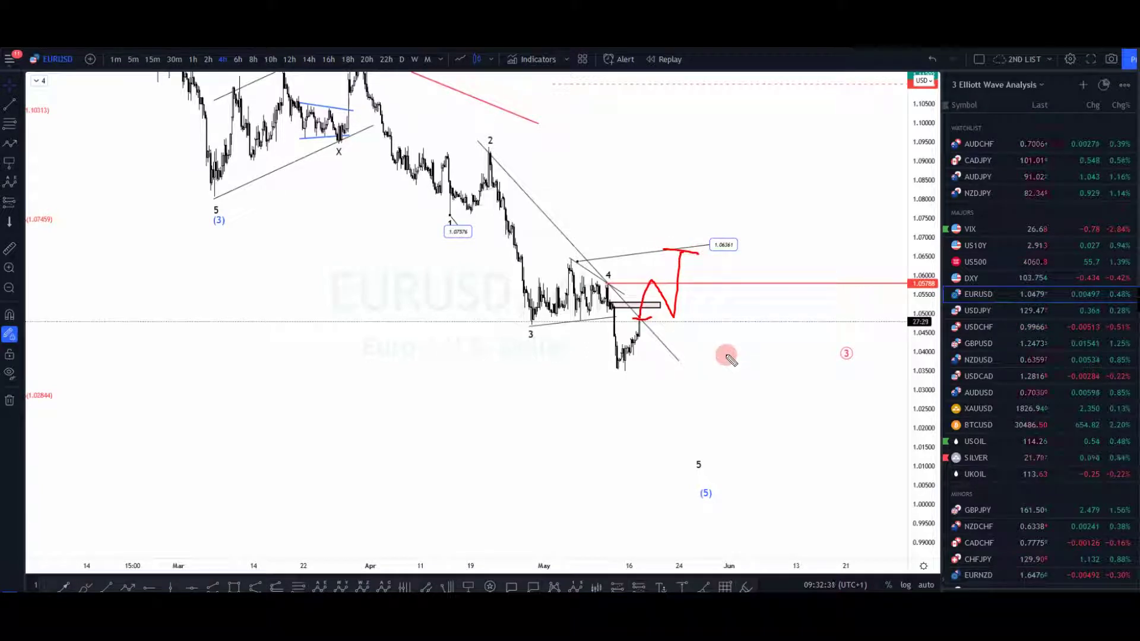
key(Escape)
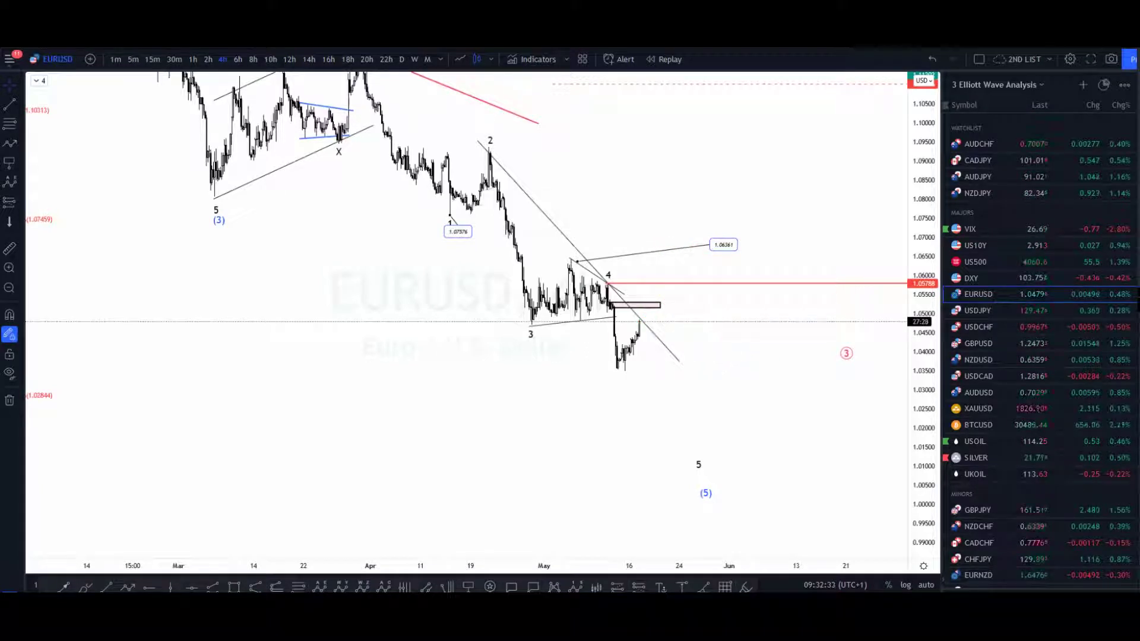
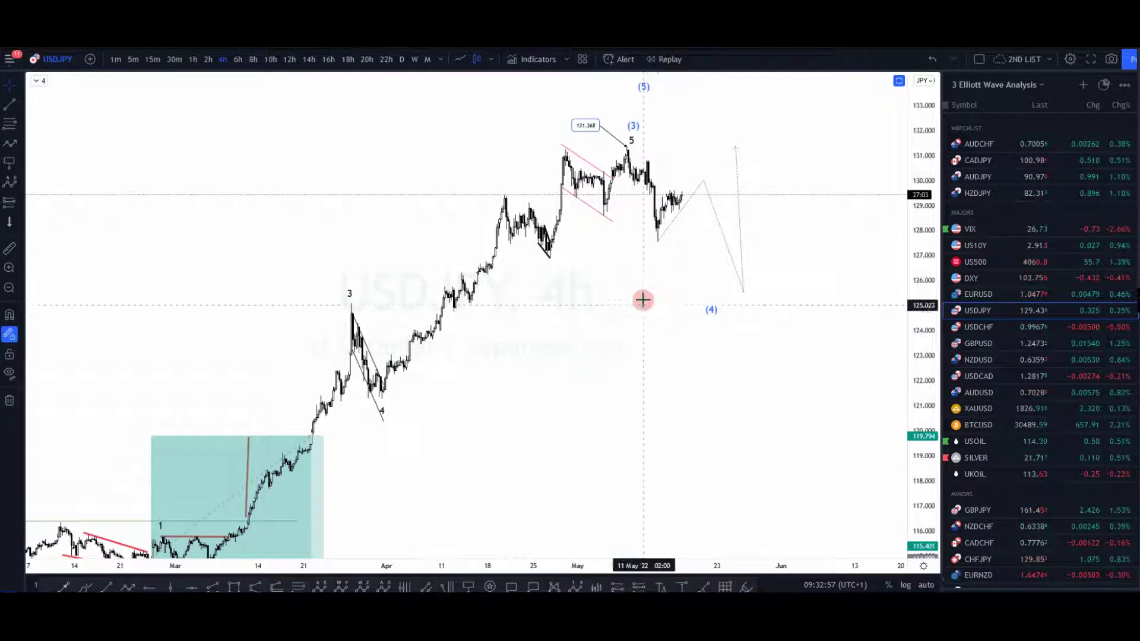
Move the end of the USDJPY projected path to early June near 131.5 and place the (4) label under the path's low
click(683, 201)
drag(683, 211, 683, 200)
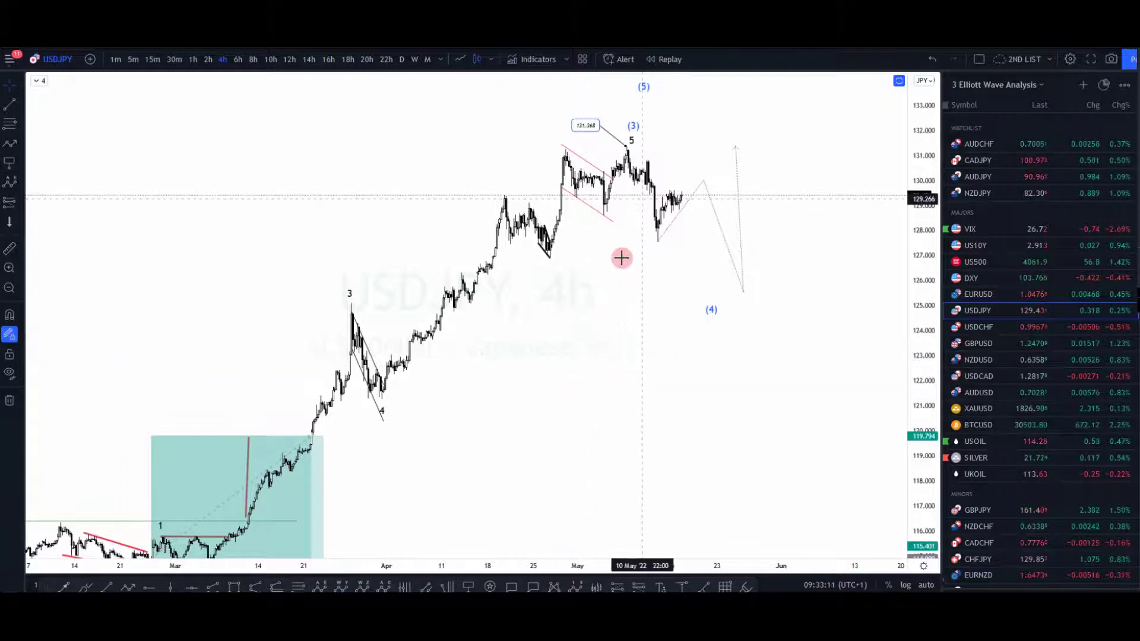
click(737, 163)
drag(763, 170, 815, 156)
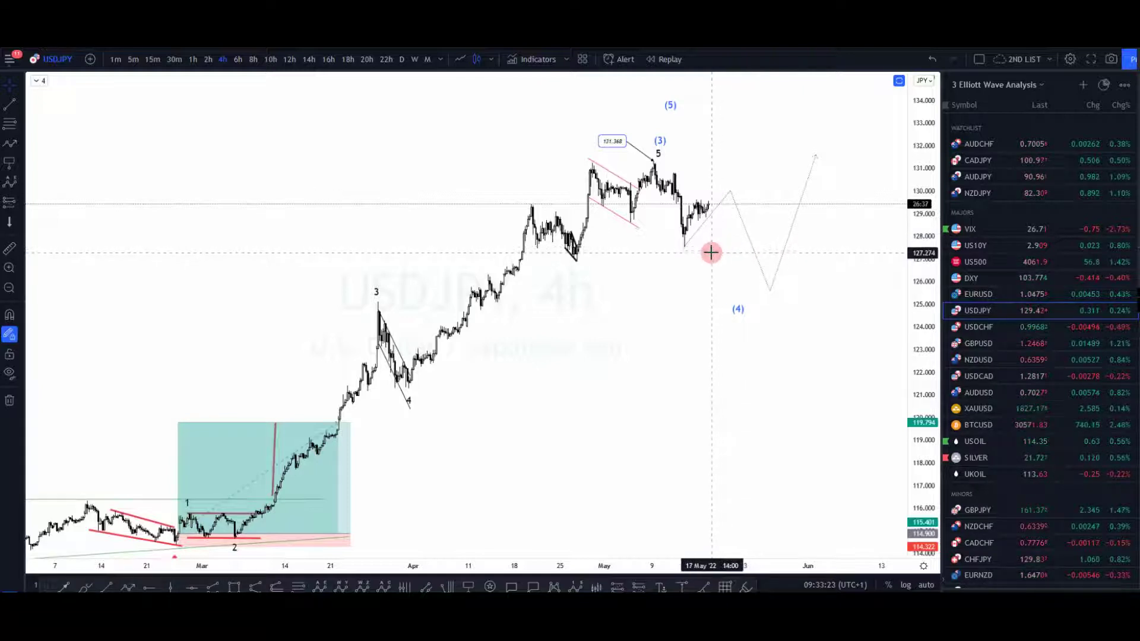
drag(738, 308, 770, 297)
click(796, 293)
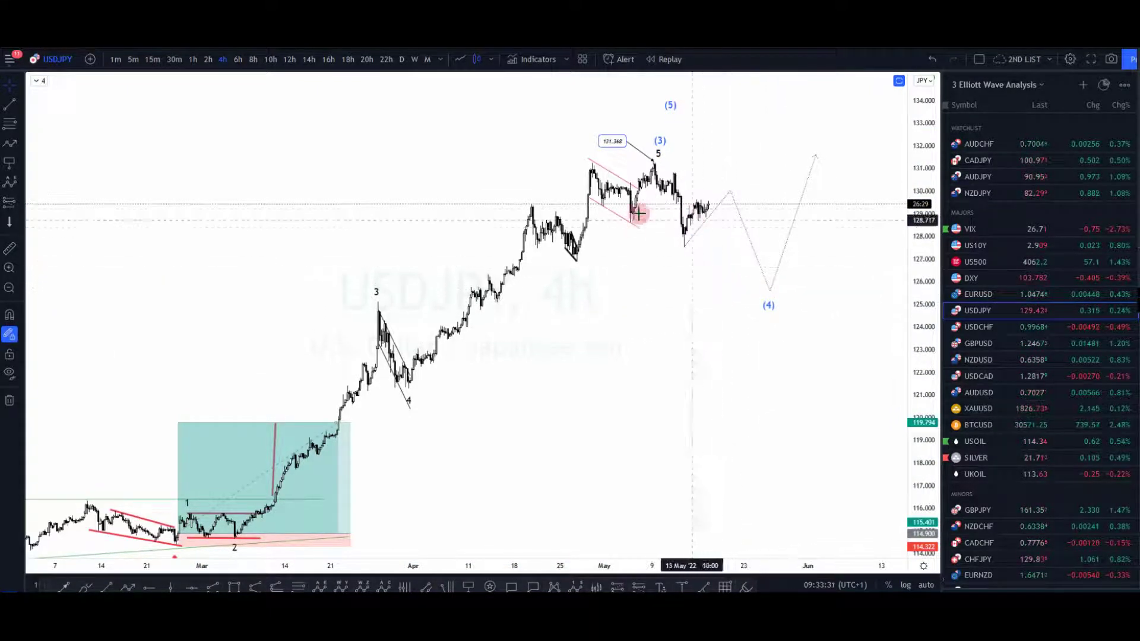
Sketch a freehand USDJPY zigzag decline from wave 5 to the (4) label with an enlarged pattern below it, and clear the sketches
scroll(716, 308, down, 3)
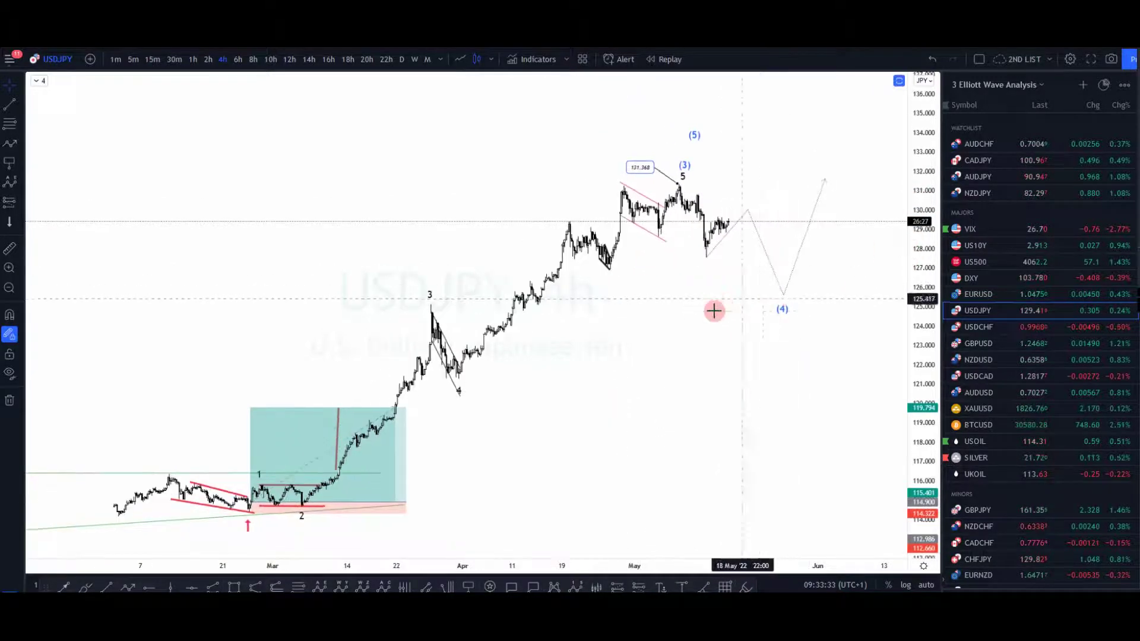
scroll(716, 308, up, 2)
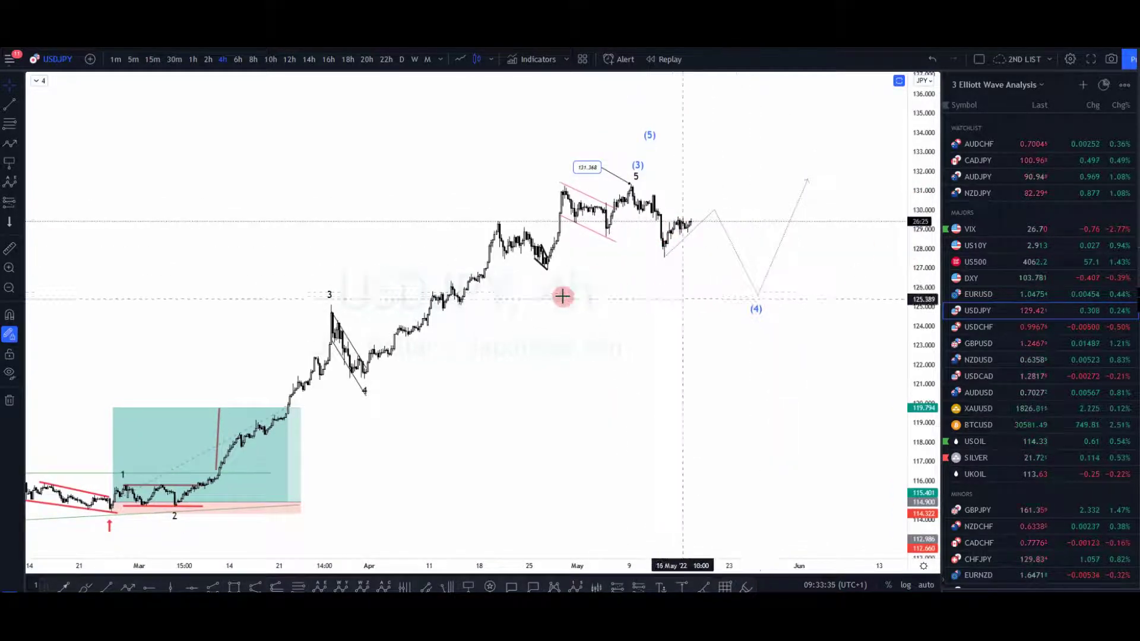
click(85, 588)
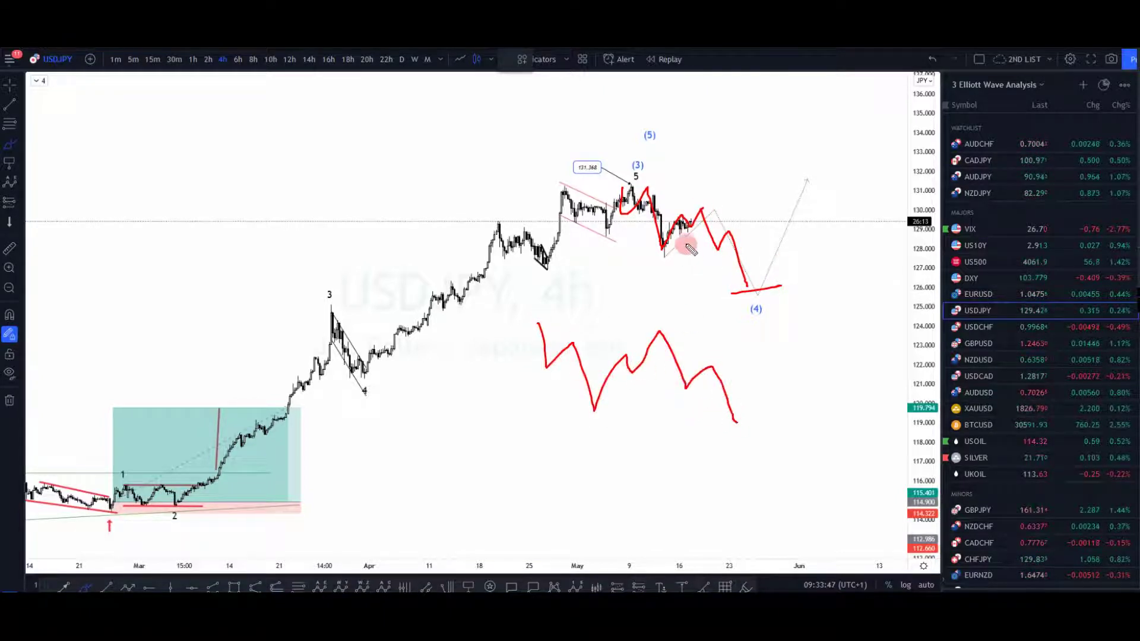
key(ctrl+z)
key(ctrl+z)
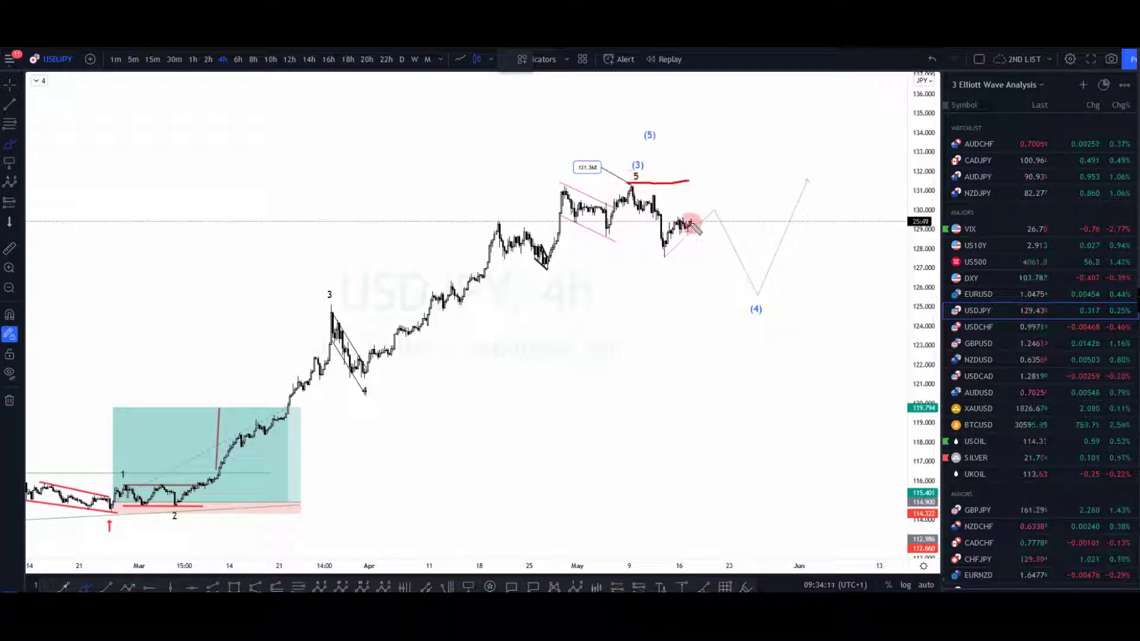
Sketch a USDJPY break above the wave 5 high and an alternative zigzag drop to the (4) label, and clear the sketches
drag(627, 183, 744, 190)
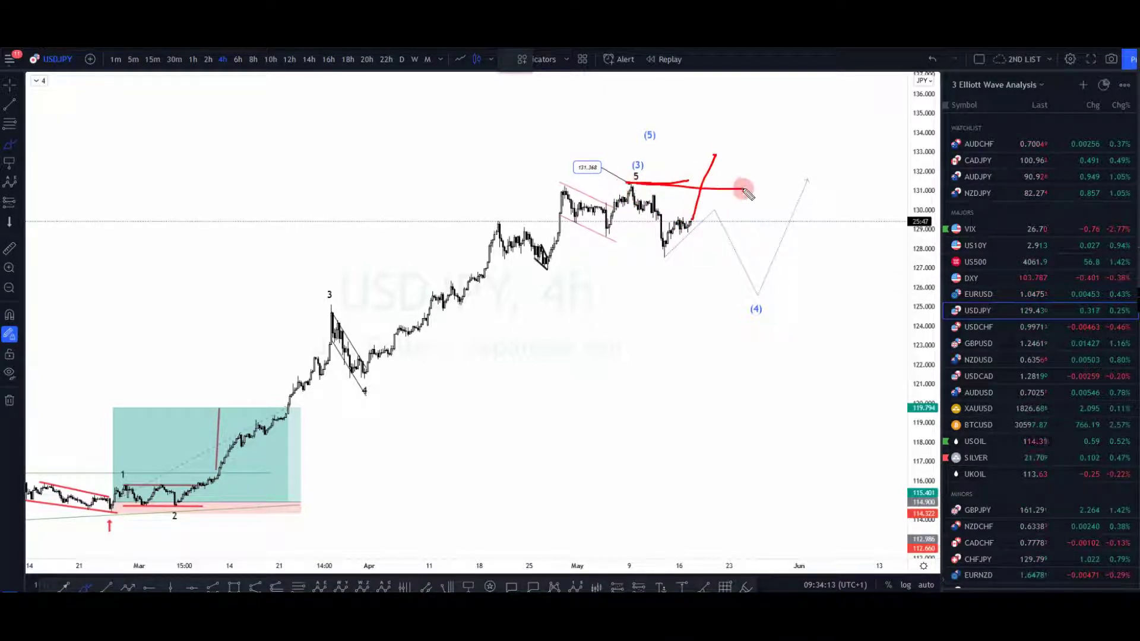
drag(702, 222, 711, 219)
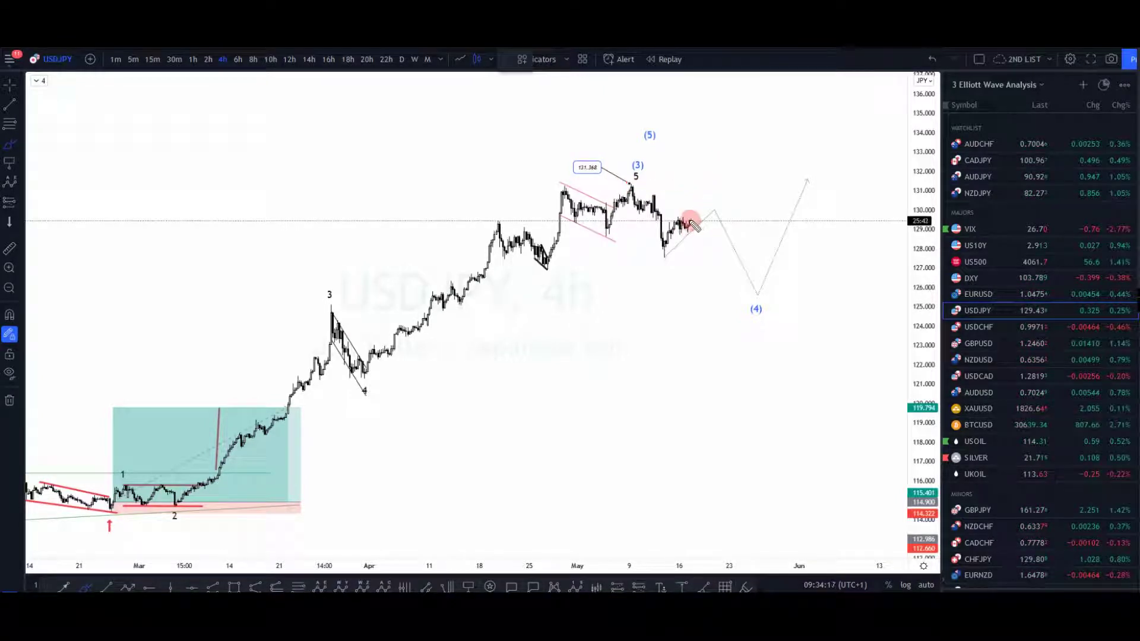
mouse_move(715, 234)
mouse_down()
mouse_move(742, 249)
mouse_move(758, 300)
mouse_move(827, 159)
mouse_up()
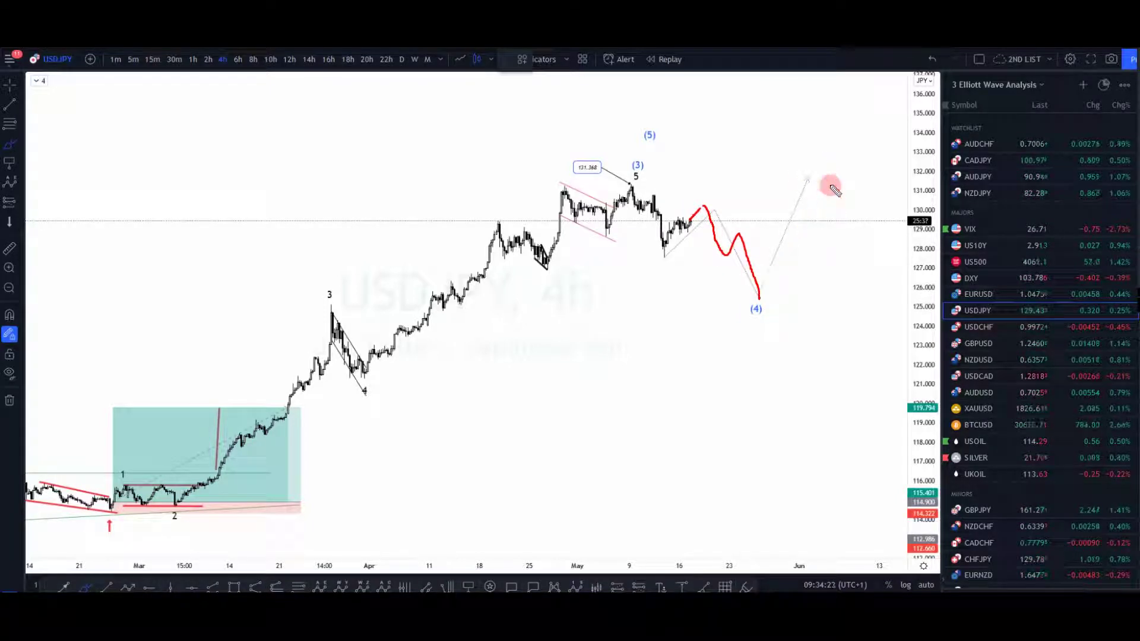
drag(708, 224, 717, 228)
drag(720, 267, 723, 309)
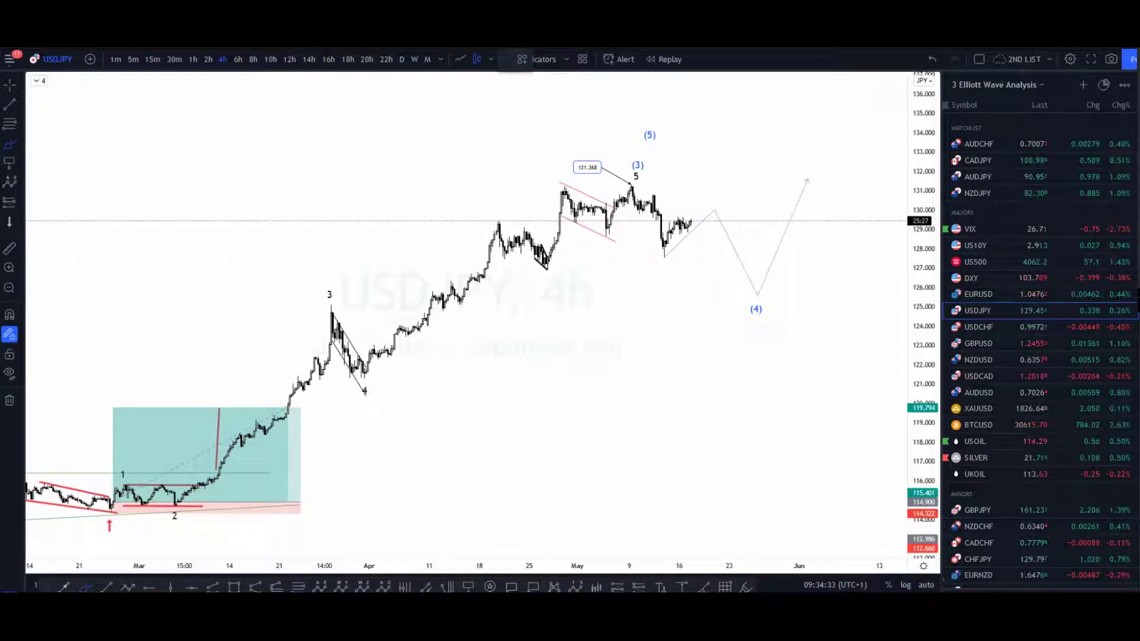
Open the USDCHF 4-hour chart and examine the projected path down to wave (4) at the 0.382 level with a compressed price scale
click(977, 325)
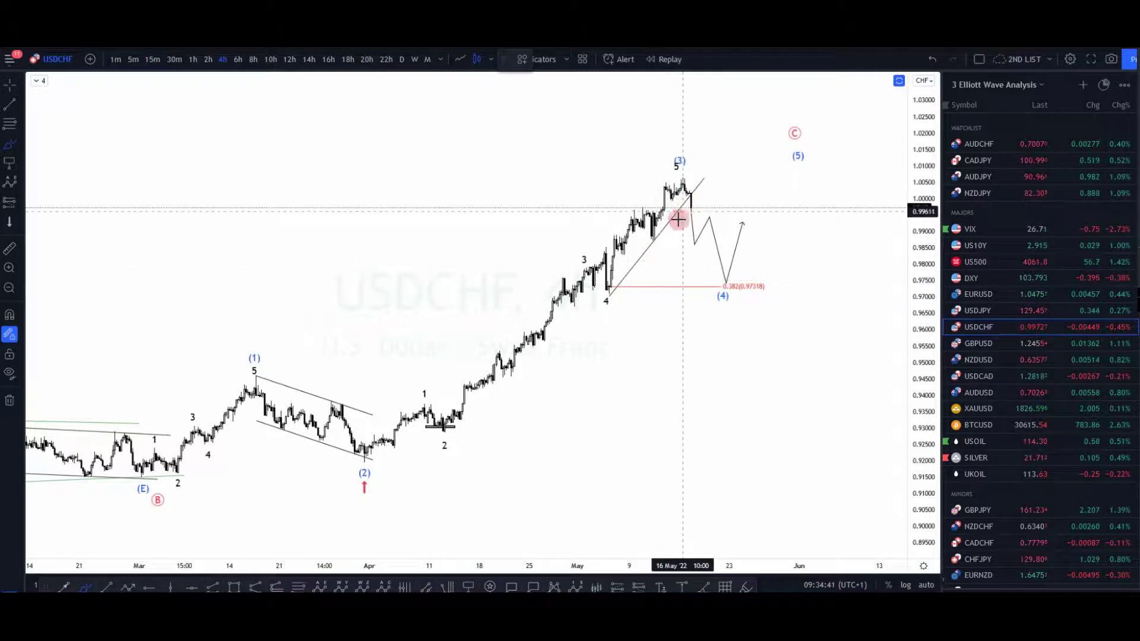
drag(916, 157, 916, 202)
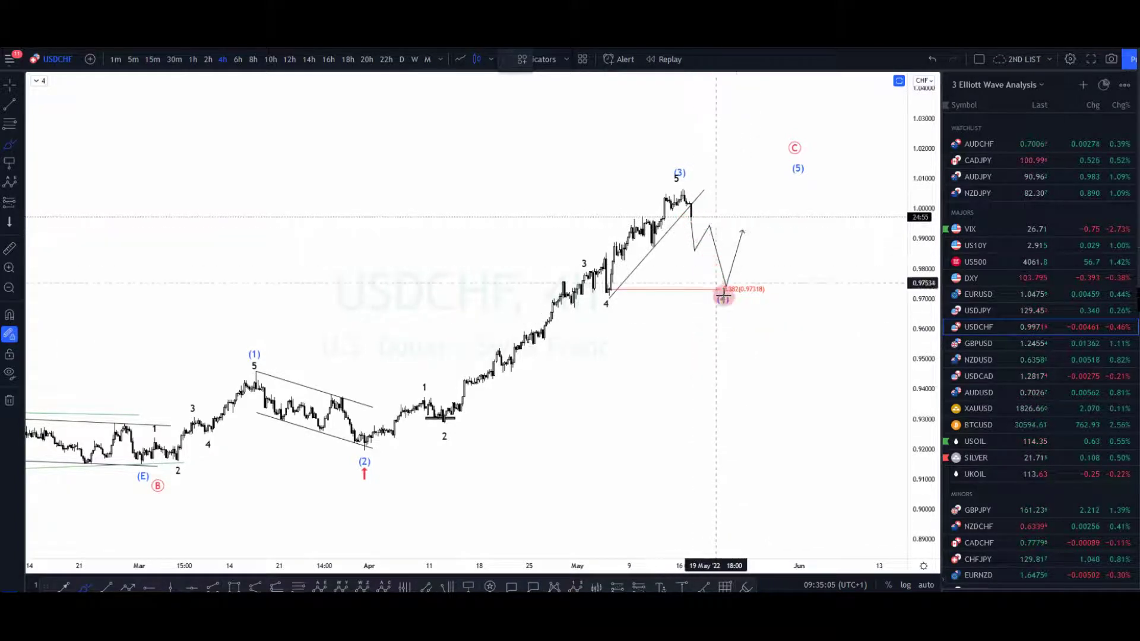
drag(726, 275, 726, 287)
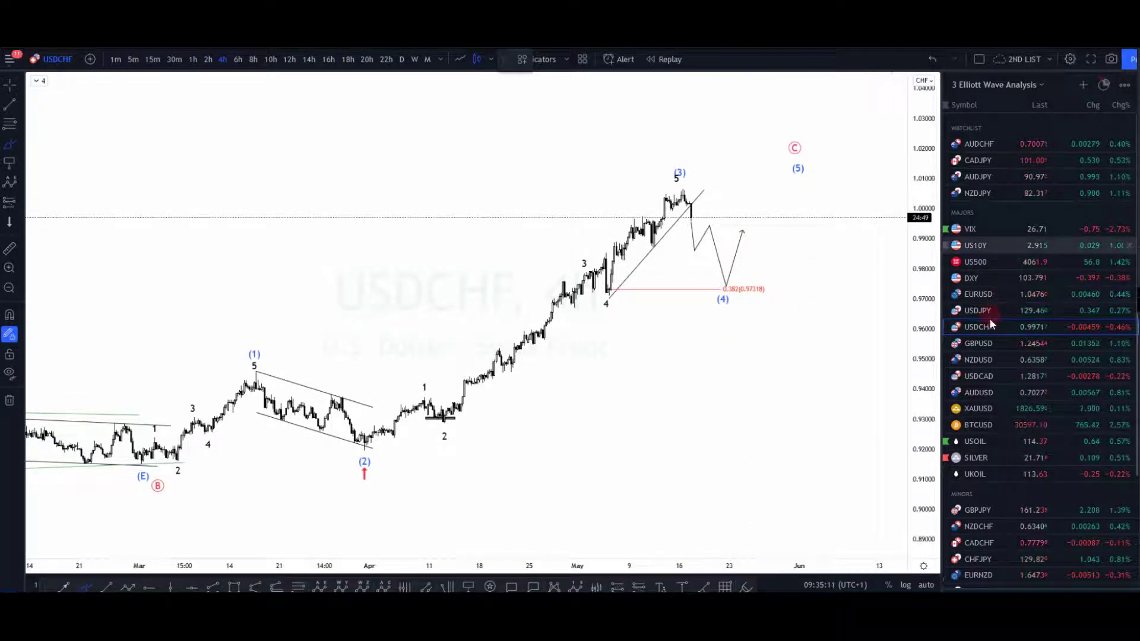
Open the GBPUSD chart, undo the stray brush stroke near wave Y, and examine the rectangle zone above the current price
click(982, 344)
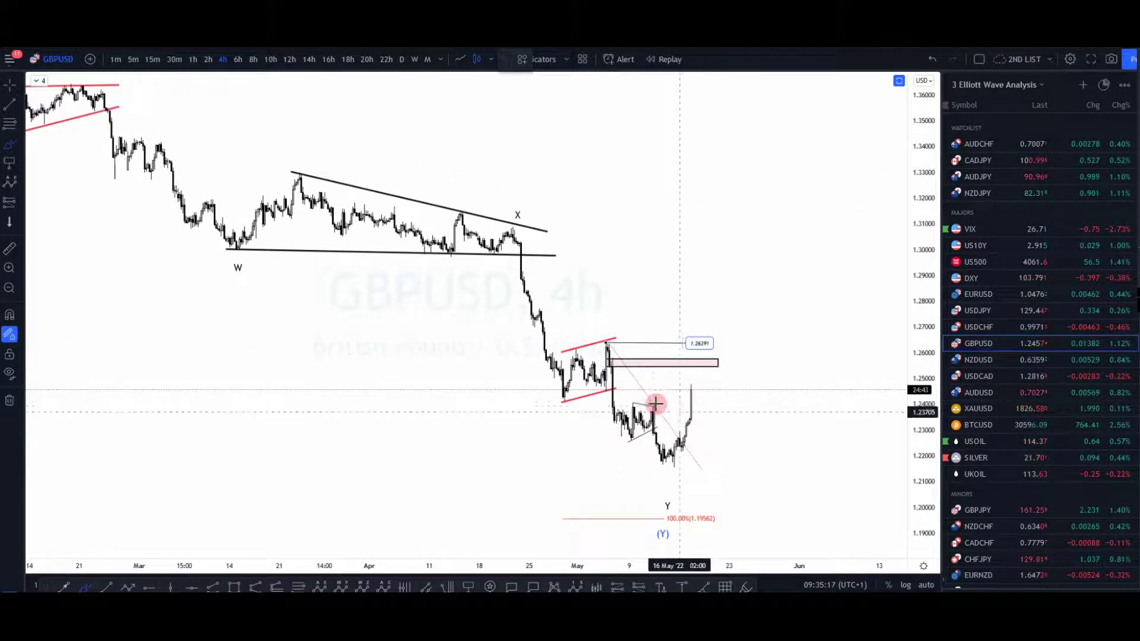
drag(696, 488, 703, 471)
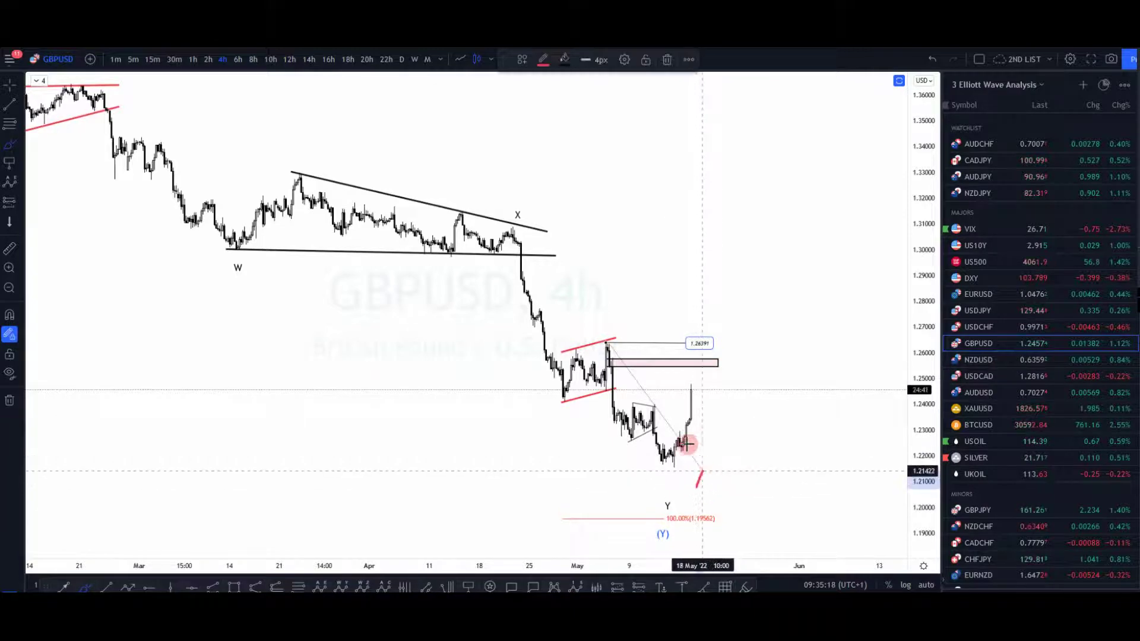
key(ctrl+z)
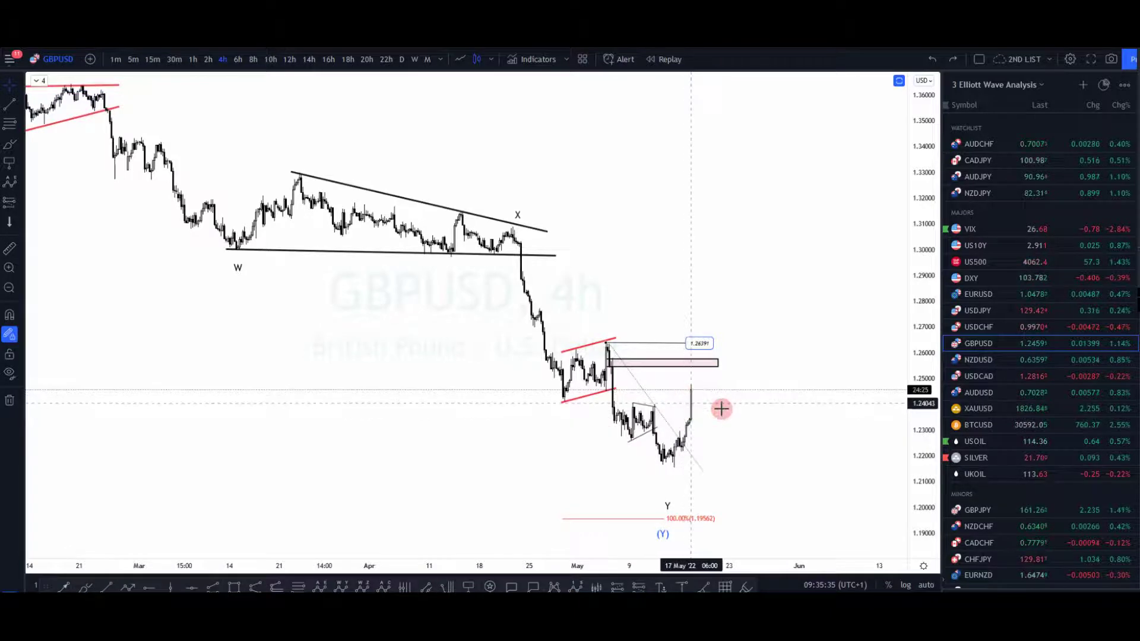
scroll(731, 408, up, 2)
drag(915, 339, 761, 432)
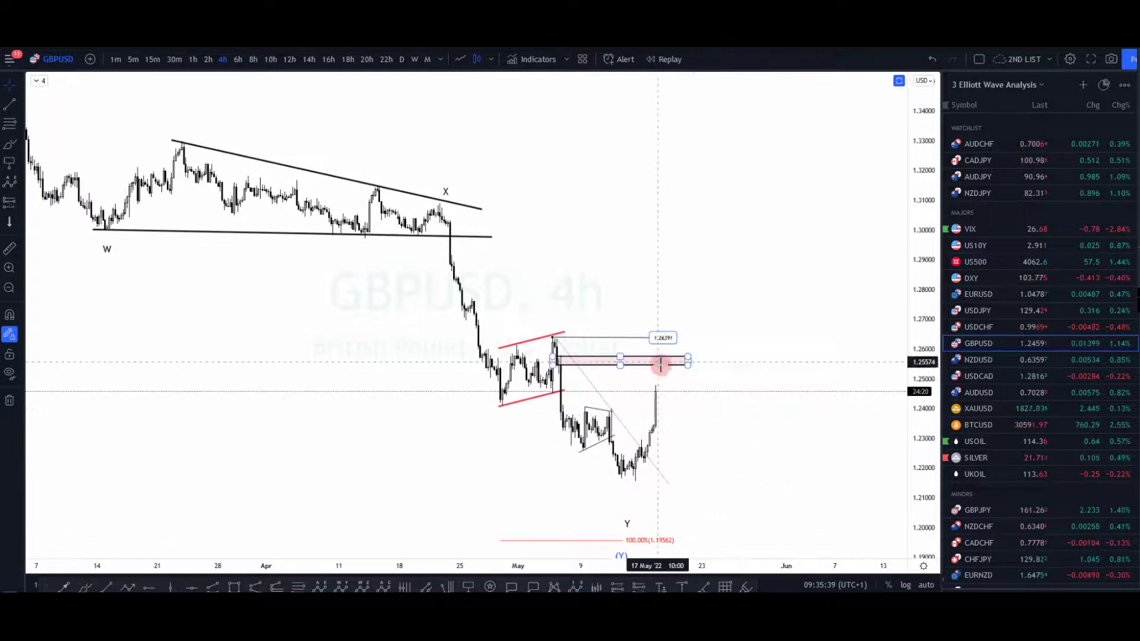
click(700, 351)
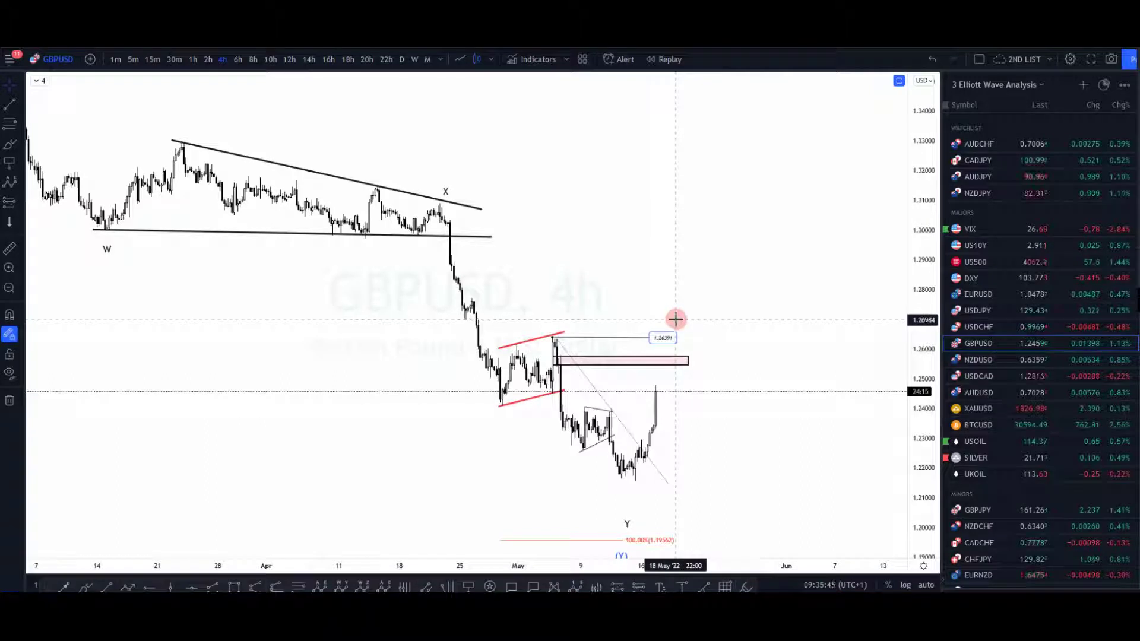
click(663, 361)
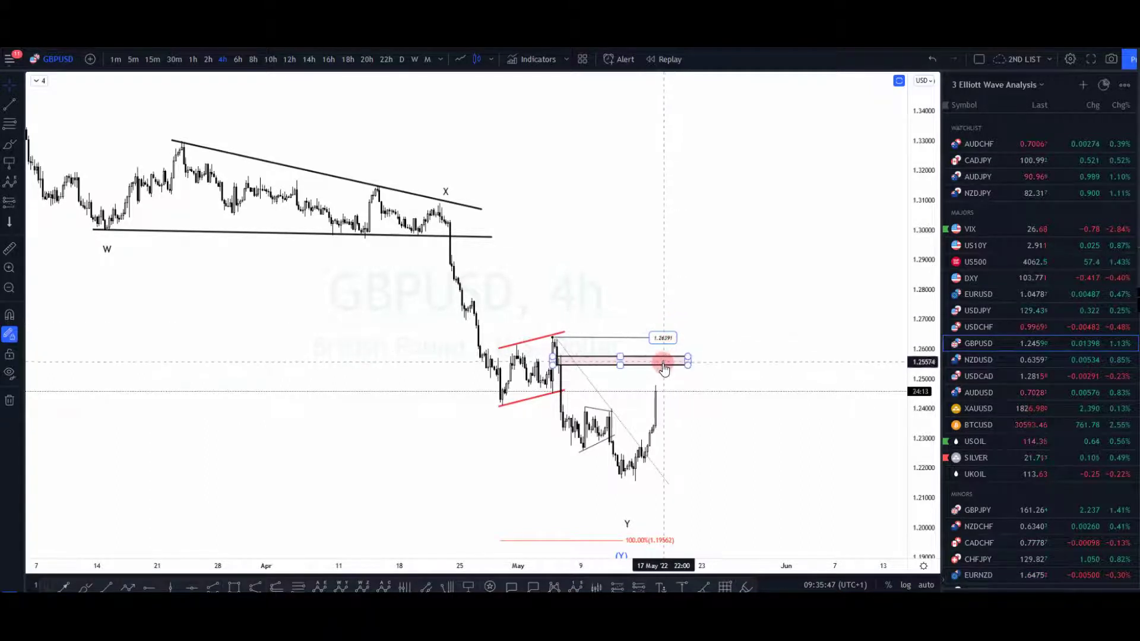
click(660, 372)
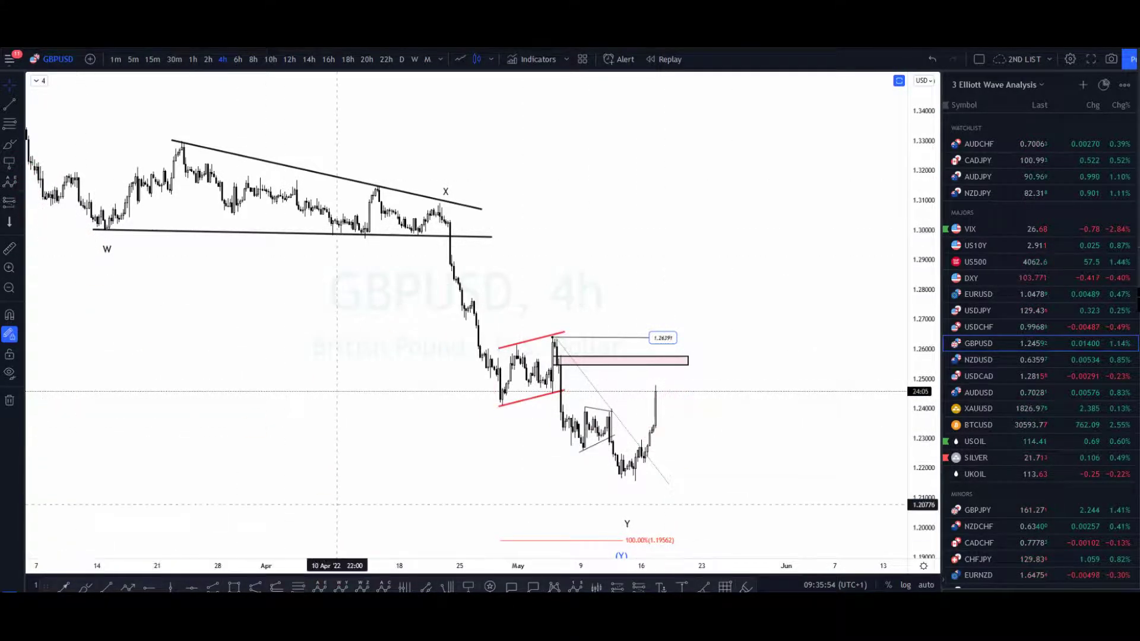
Draw a GBPUSD path from the current price above the rectangle to about 1.27, try a zigzag pullback, and delete the path
click(130, 588)
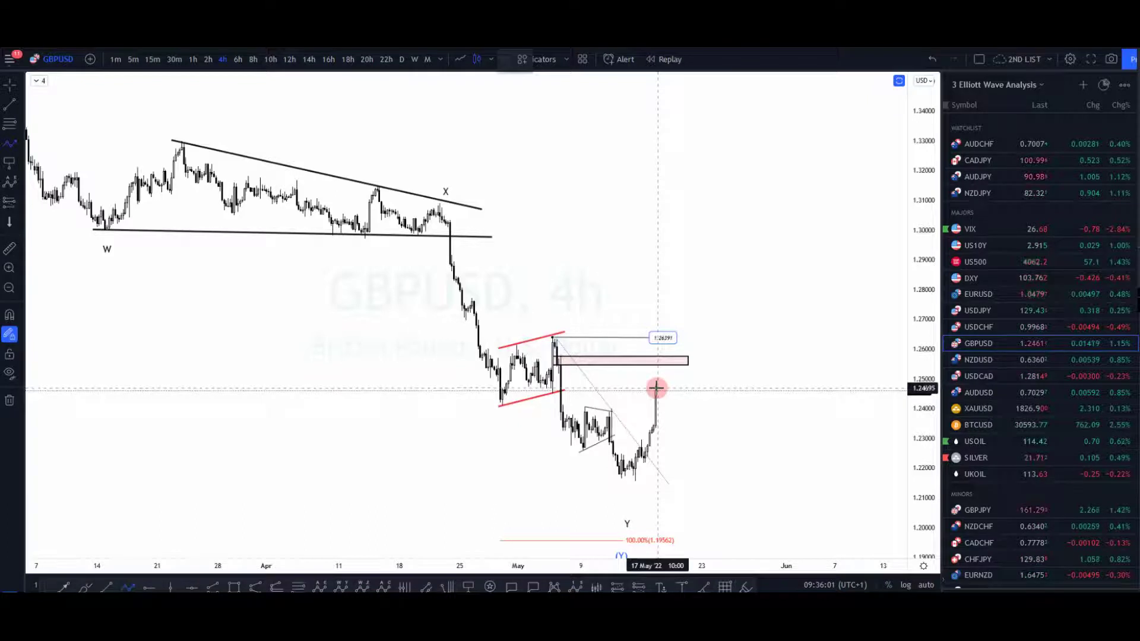
drag(662, 355, 671, 311)
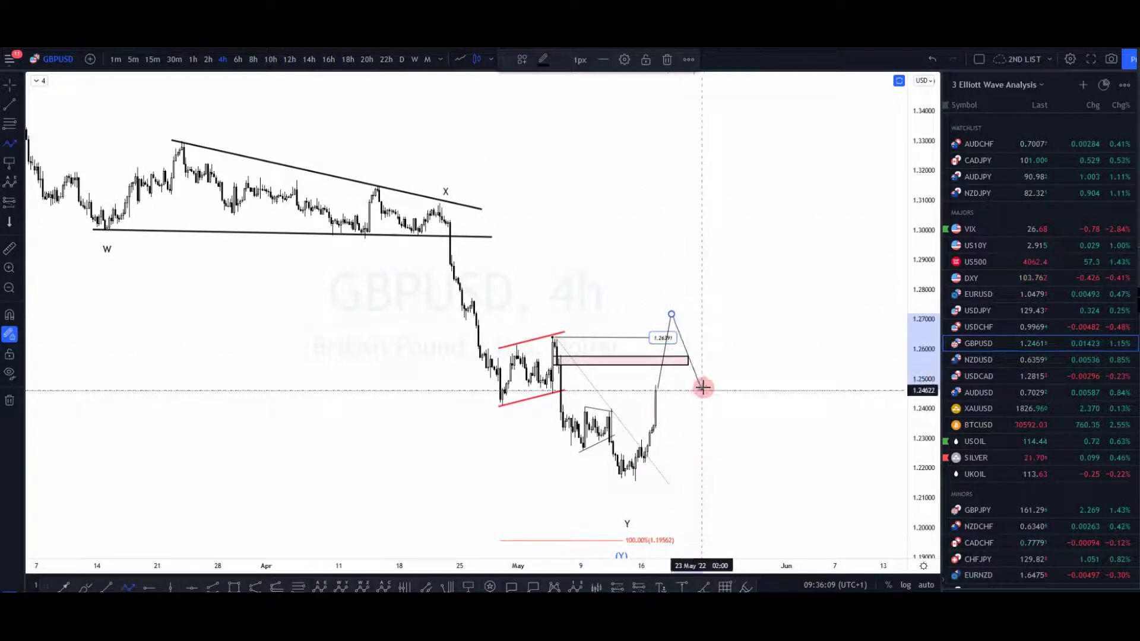
click(699, 368)
click(714, 350)
click(738, 410)
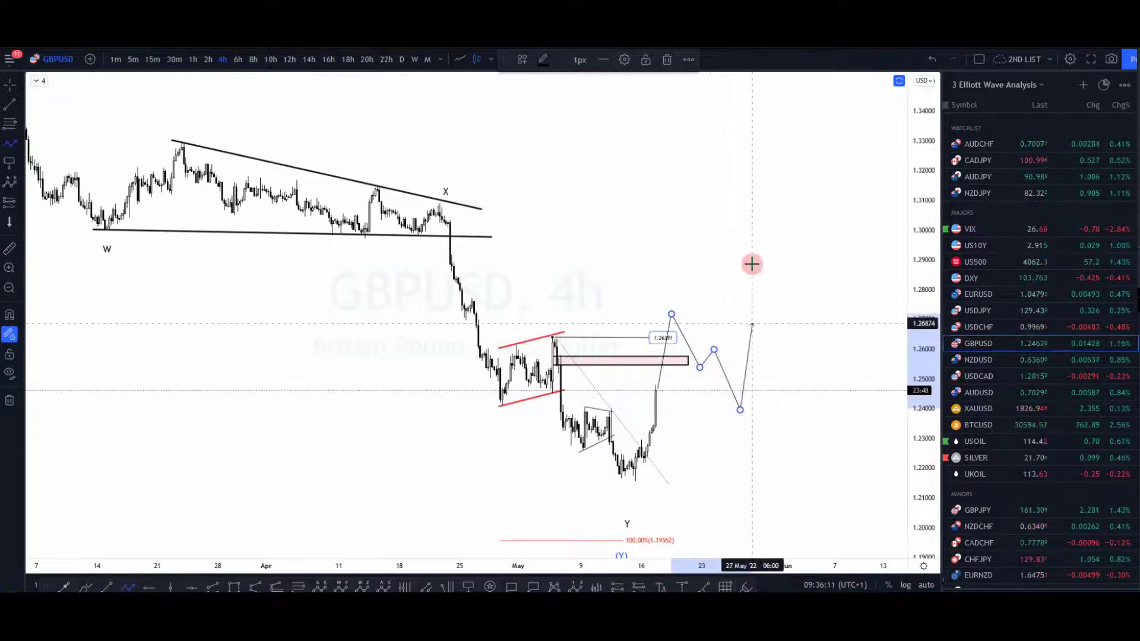
key(Delete)
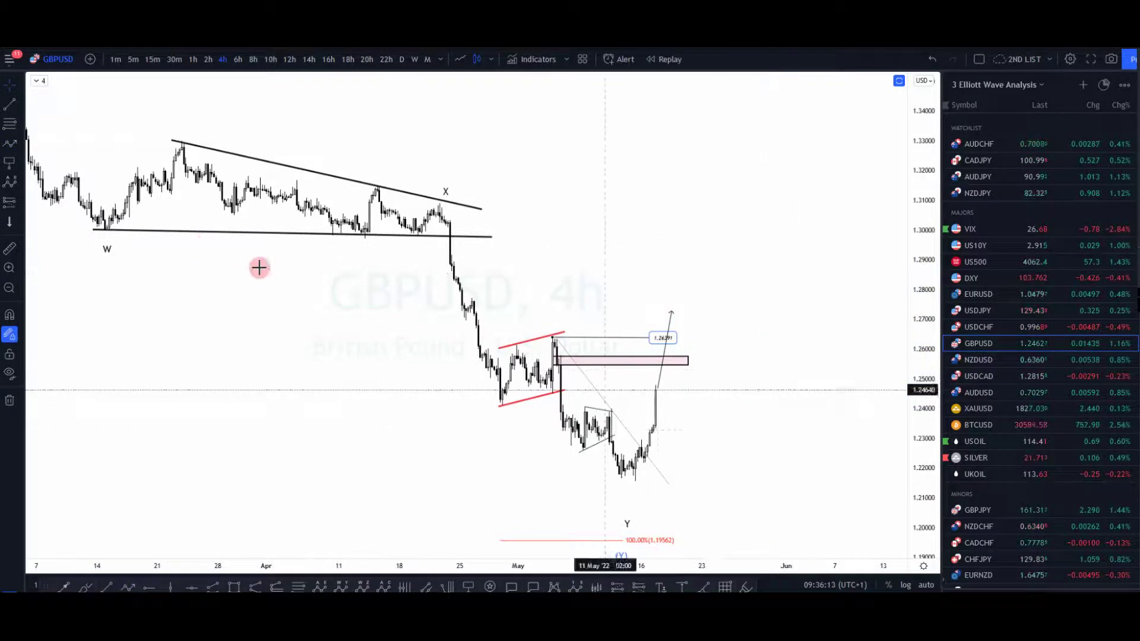
click(669, 320)
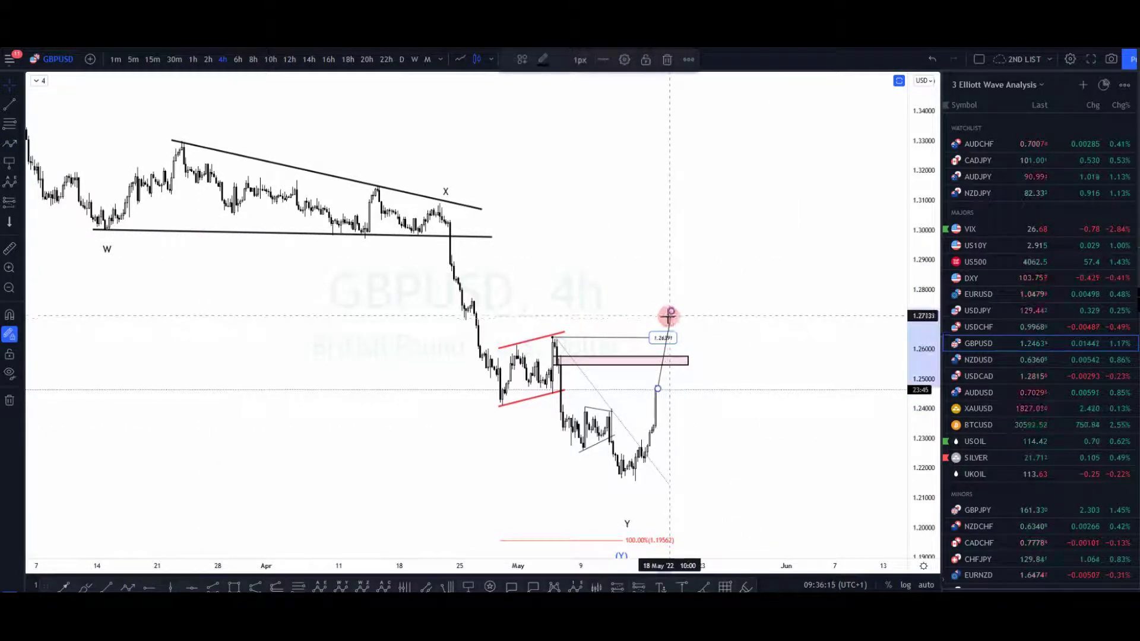
key(Delete)
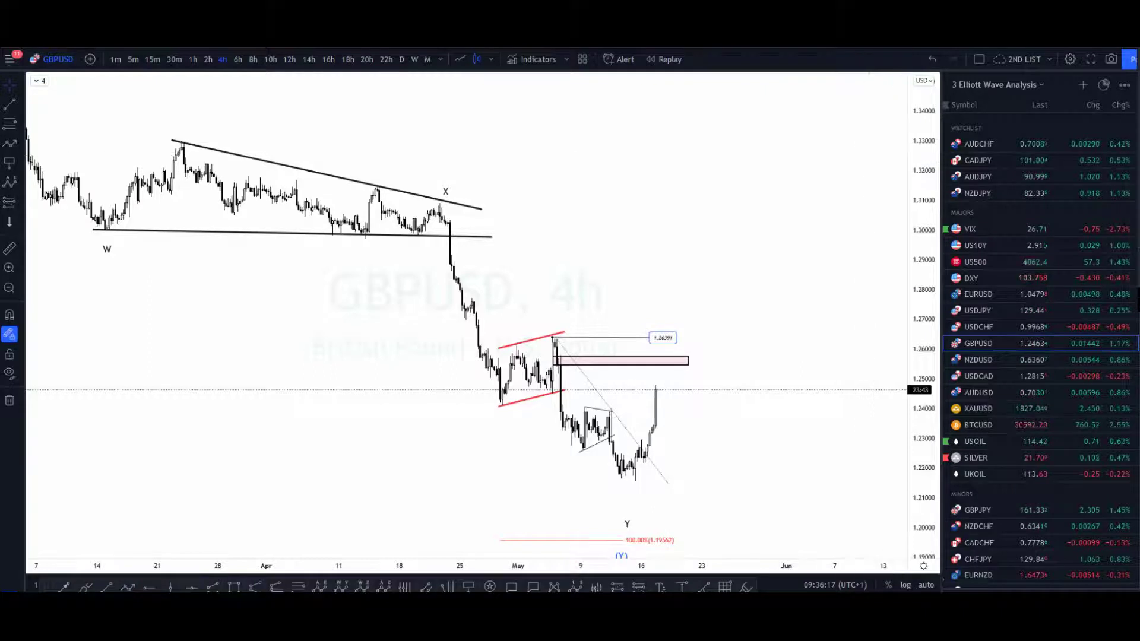
Sketch a GBPUSD rise into the rectangle zone, circle the zone, sketch a decline from it, and clear the sketches
drag(668, 350, 654, 361)
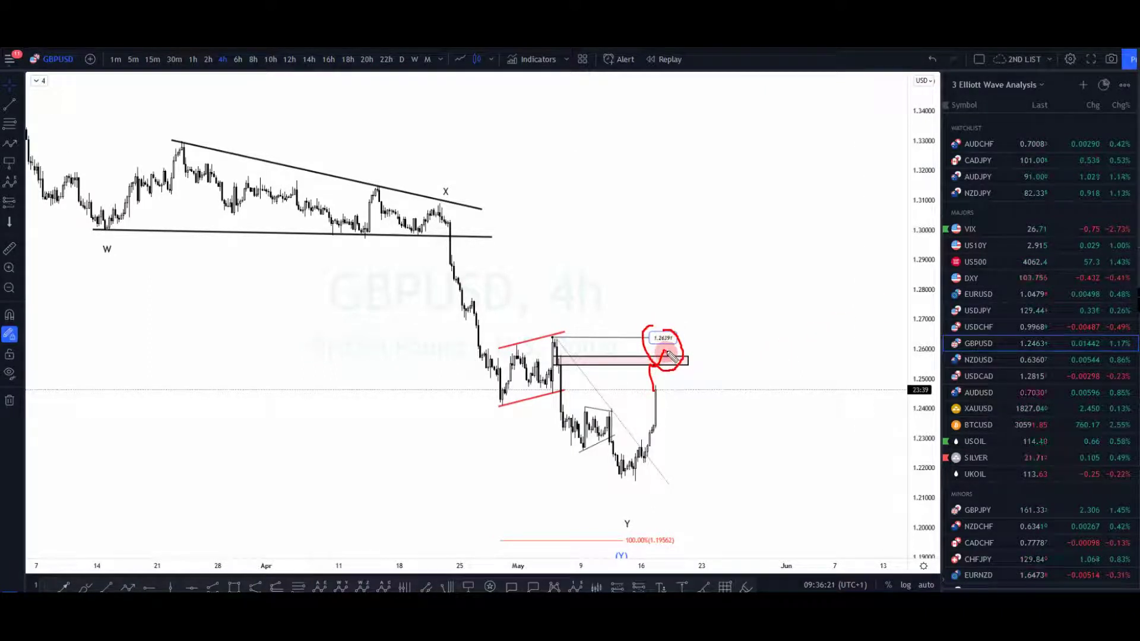
mouse_move(668, 352)
mouse_down()
mouse_move(695, 394)
mouse_move(750, 436)
mouse_up()
drag(805, 512, 830, 546)
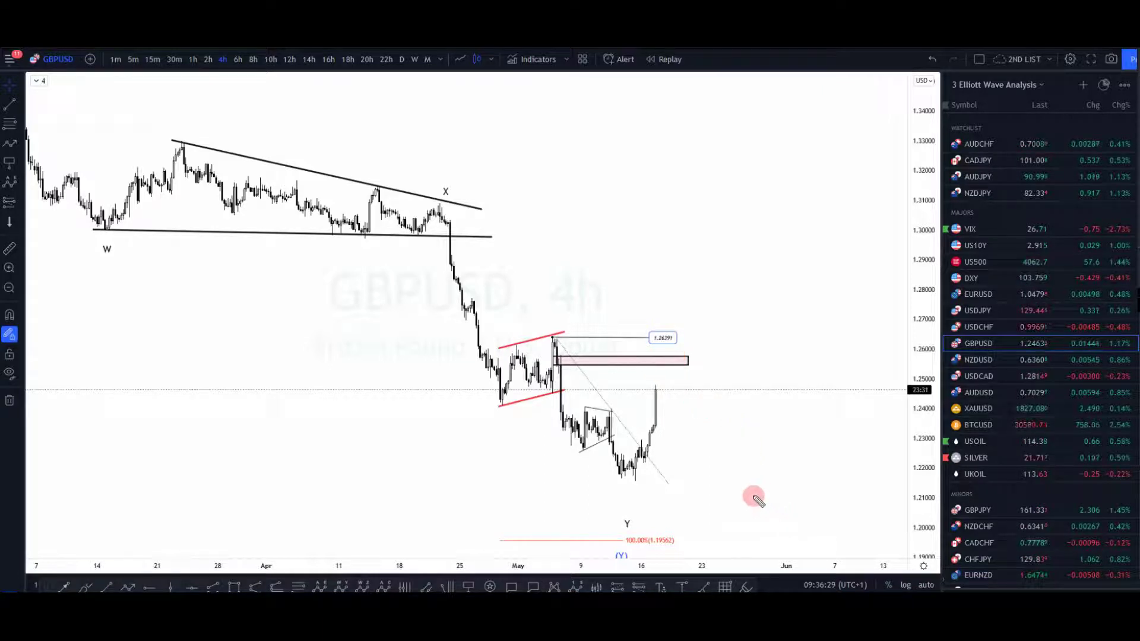
Outline the area around the GBPUSD rectangle and price label freehand, and sketch arrows from the current price up into it and sideways
drag(631, 336, 725, 374)
drag(705, 324, 629, 330)
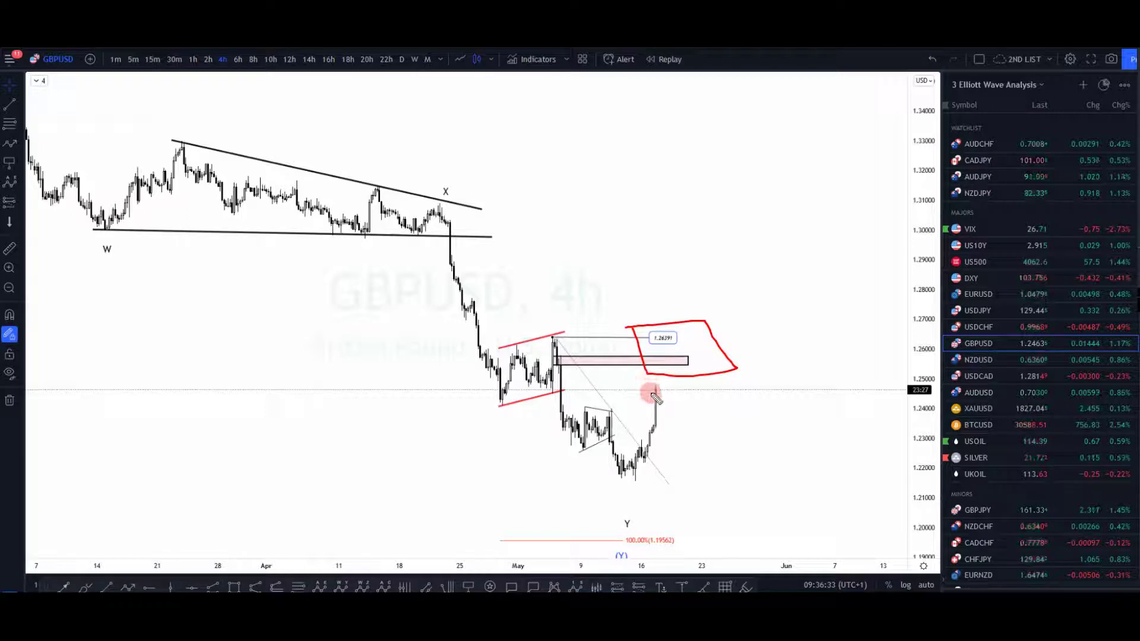
drag(657, 392, 662, 380)
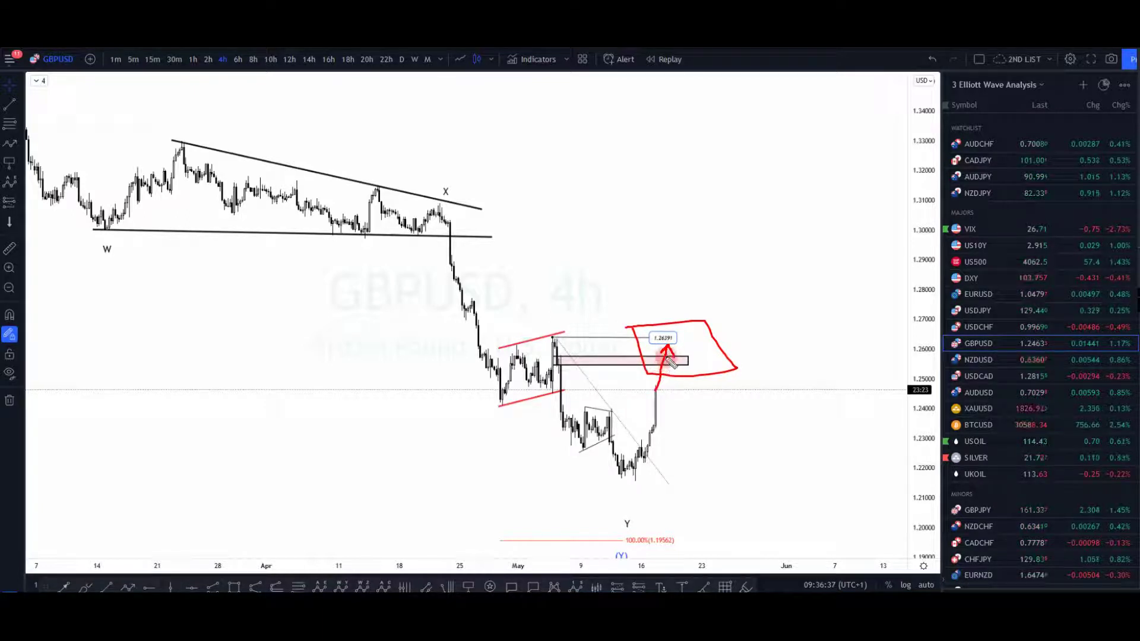
drag(677, 364, 658, 340)
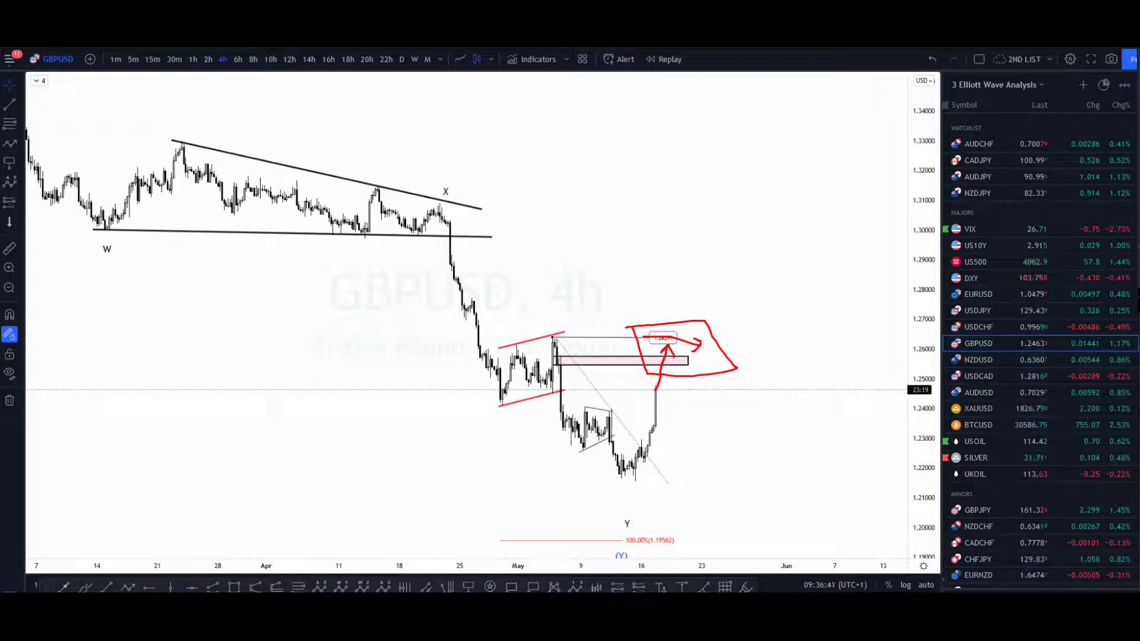
Clear the freehand GBPUSD sketches, and open the NZDUSD chart to examine the wave 5 low
drag(560, 273, 921, 490)
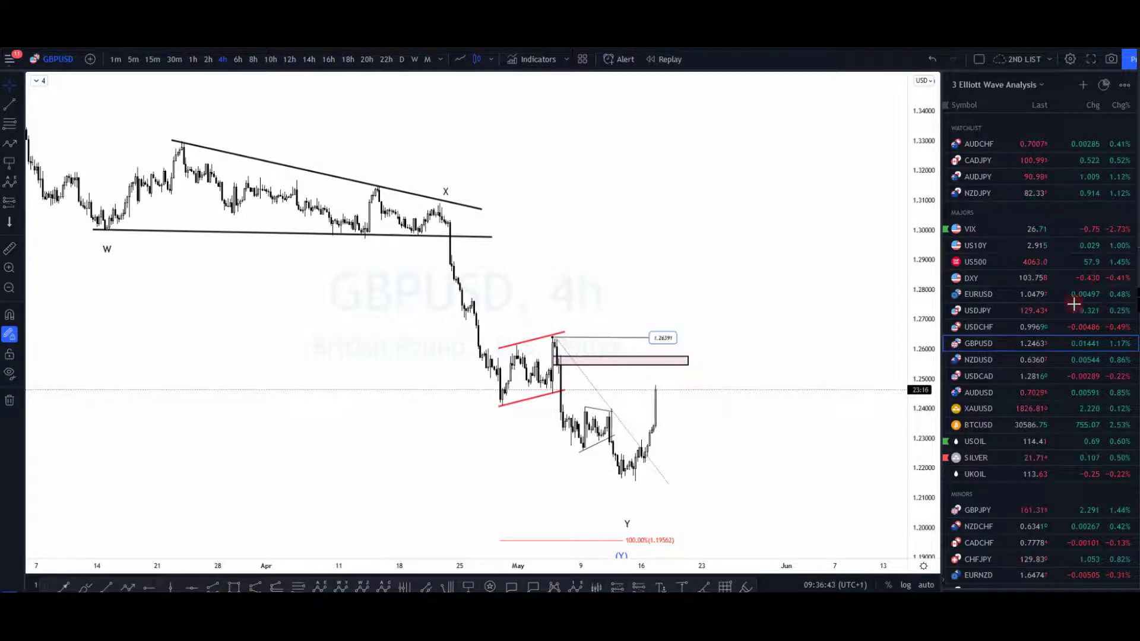
click(977, 360)
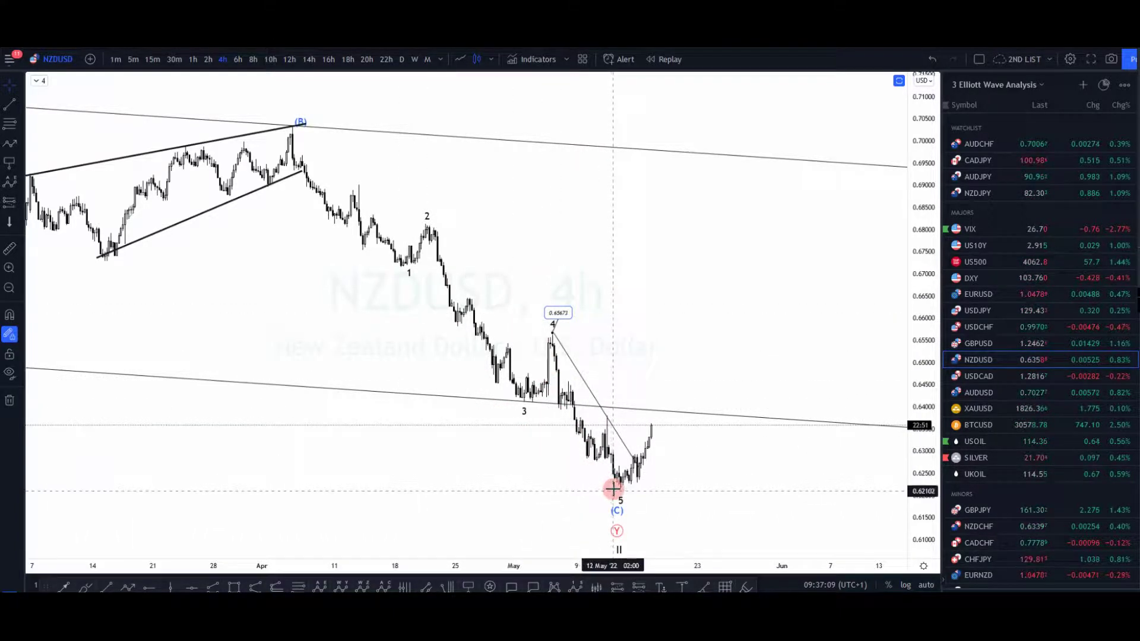
click(630, 502)
mouse_move(631, 503)
mouse_down()
mouse_move(614, 397)
mouse_move(629, 459)
mouse_move(647, 478)
mouse_move(626, 465)
mouse_move(654, 404)
mouse_move(621, 465)
mouse_move(619, 499)
mouse_up()
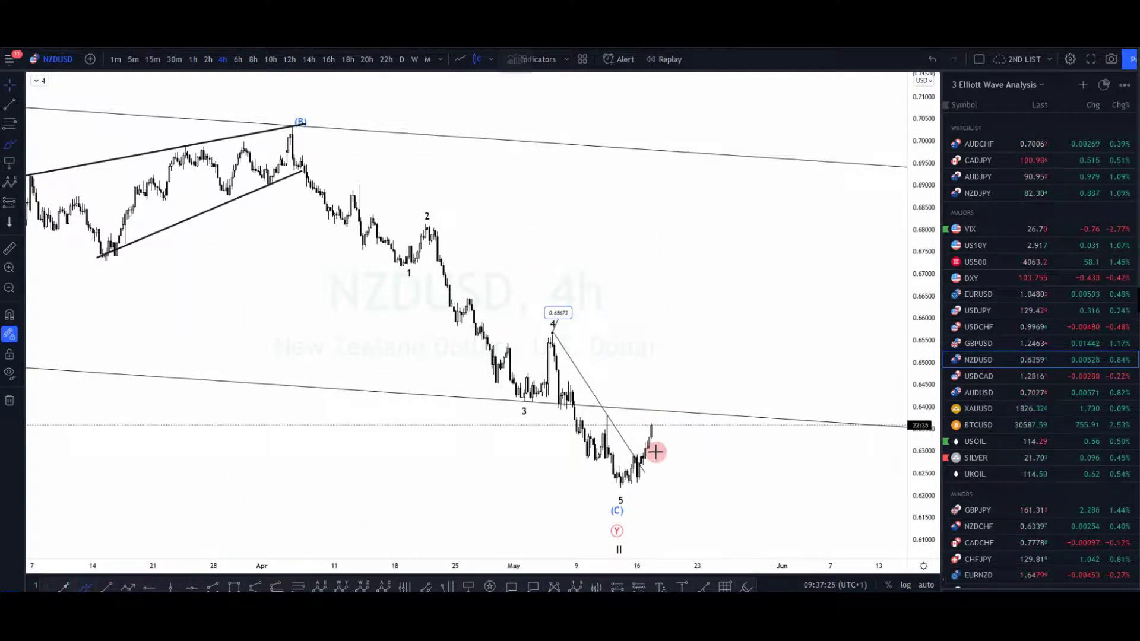
Sketch an NZDUSD rise with a pullback from the current price to a level line near the wave 4 high, and undo it
mouse_move(653, 421)
mouse_down()
mouse_move(665, 377)
mouse_move(683, 412)
mouse_move(710, 337)
mouse_move(740, 332)
mouse_up()
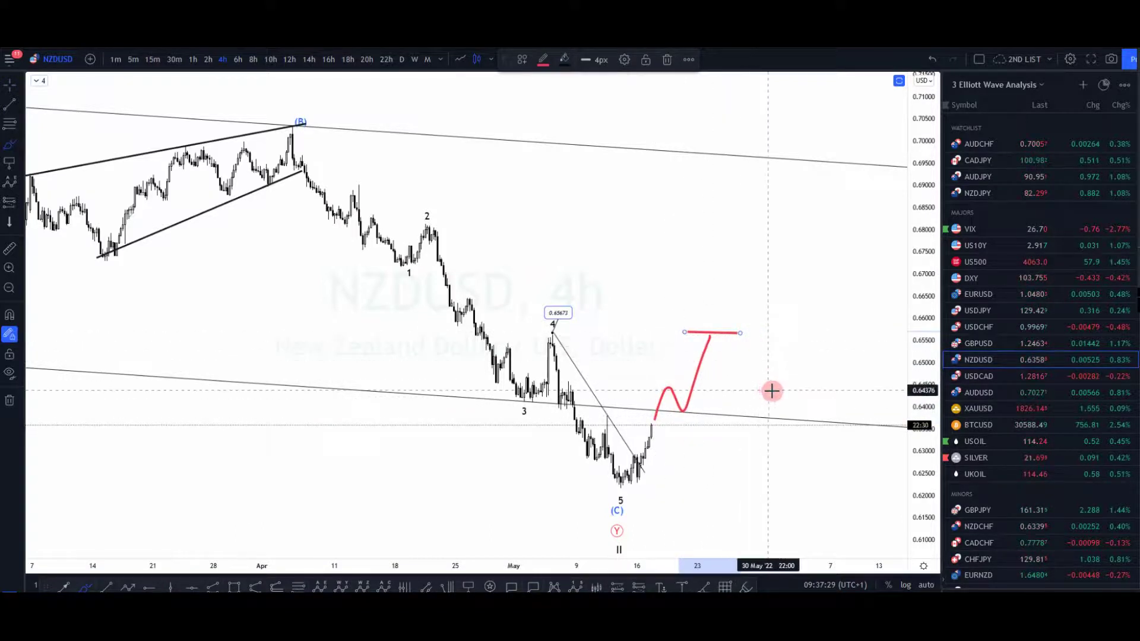
key(ctrl+z)
key(ctrl+z)
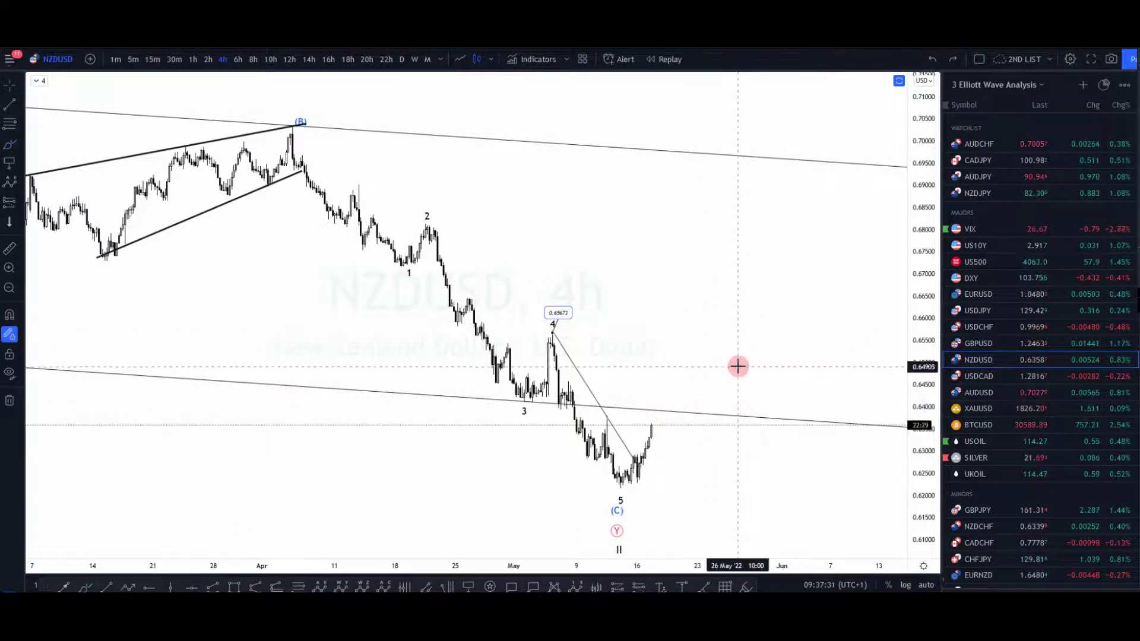
Open the AUDUSD chart and examine the horizontal zone and descending trendline around the recent wave 5 low
drag(997, 377, 986, 377)
click(986, 376)
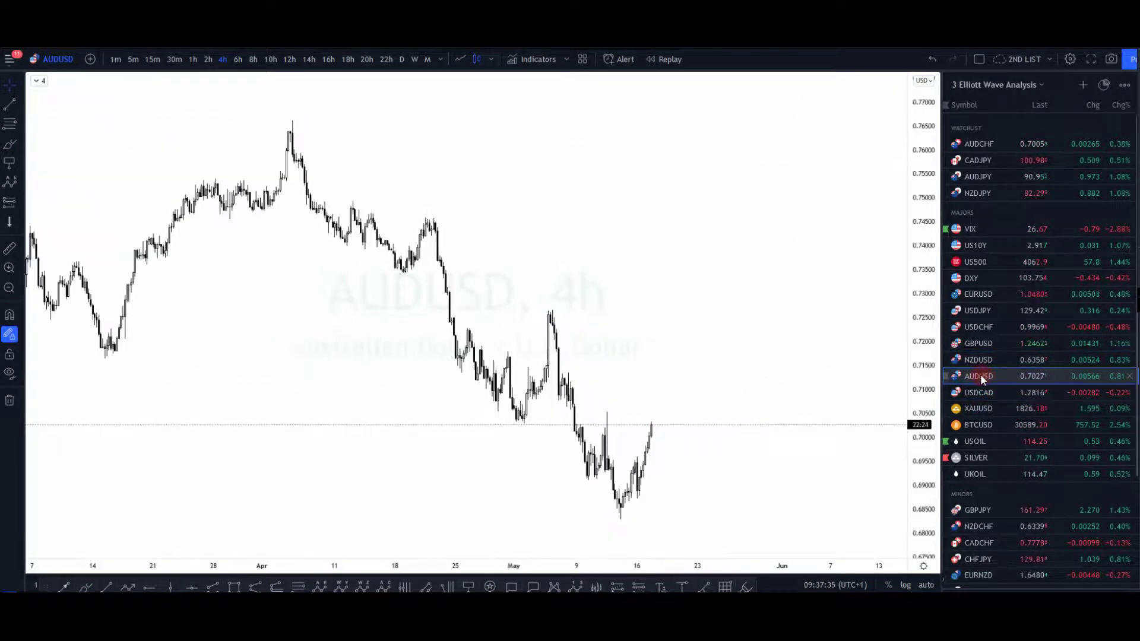
click(595, 426)
click(590, 418)
drag(595, 415, 655, 446)
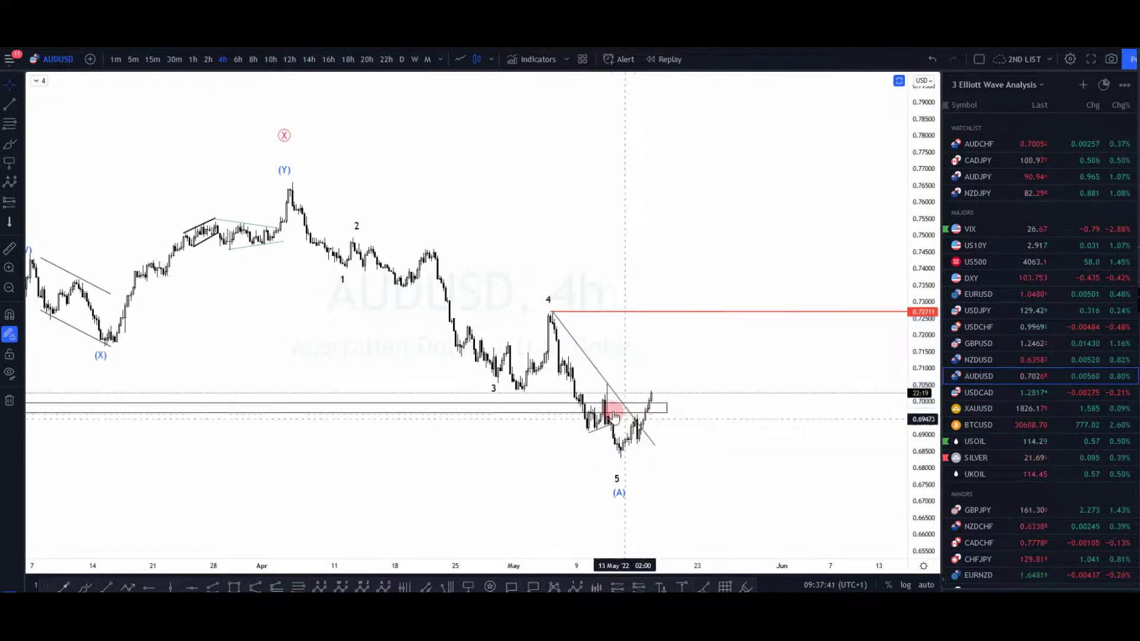
click(587, 372)
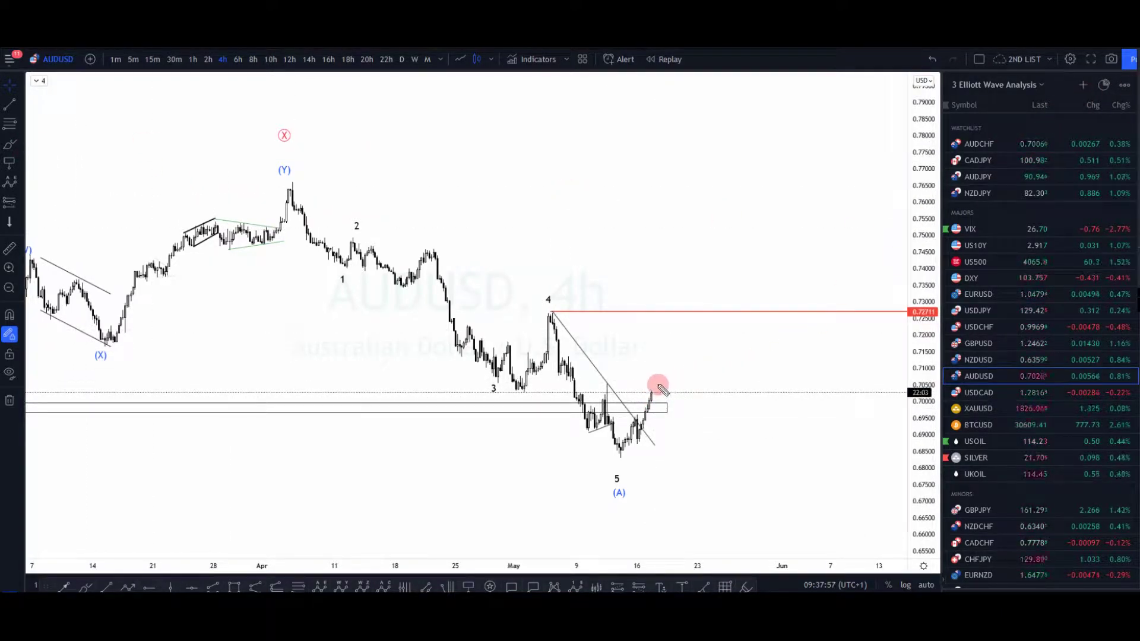
Sketch an AUDUSD rise with a pullback from the current price to the red 0.72711 line, mark its end levels, and remove the sketches
drag(668, 366, 705, 329)
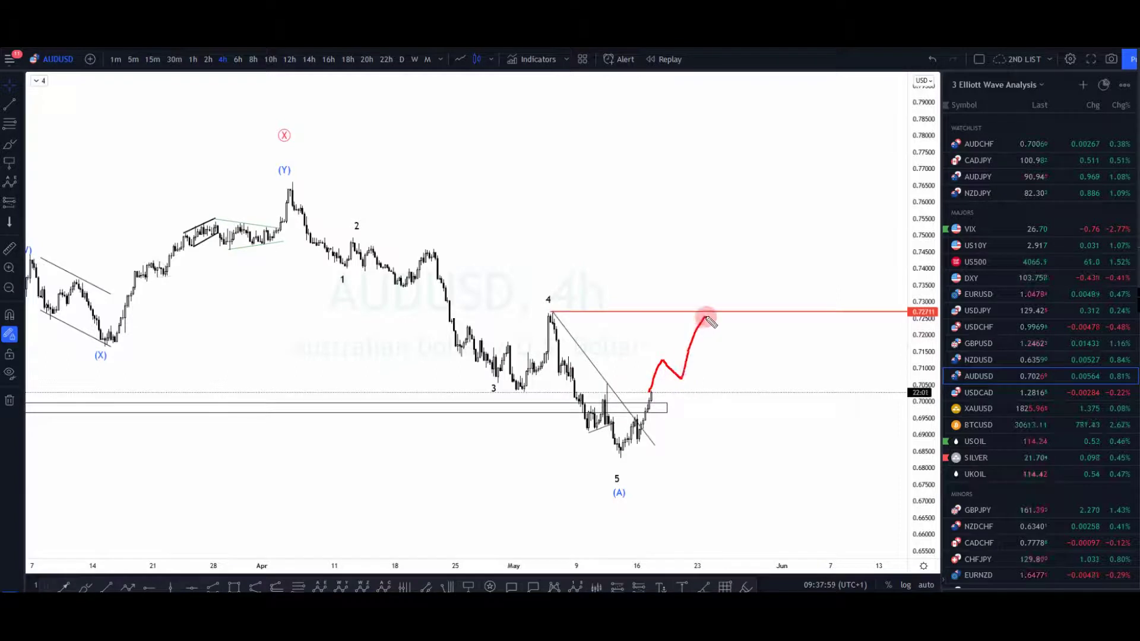
mouse_move(706, 313)
mouse_down()
mouse_move(702, 324)
mouse_move(739, 324)
mouse_up()
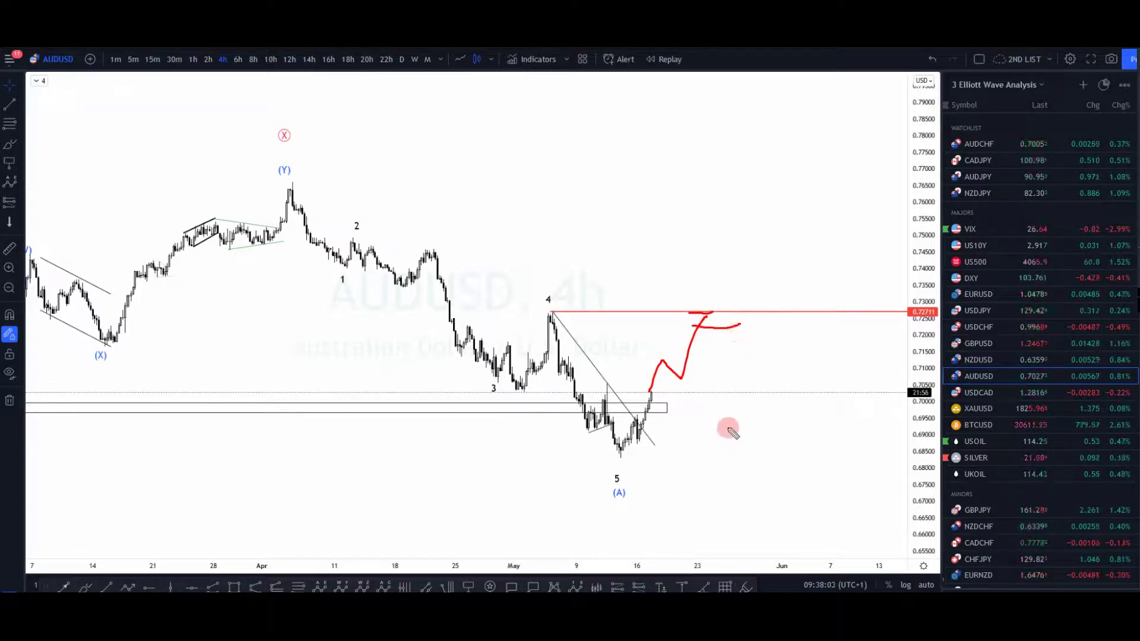
right_click(736, 366)
click(784, 180)
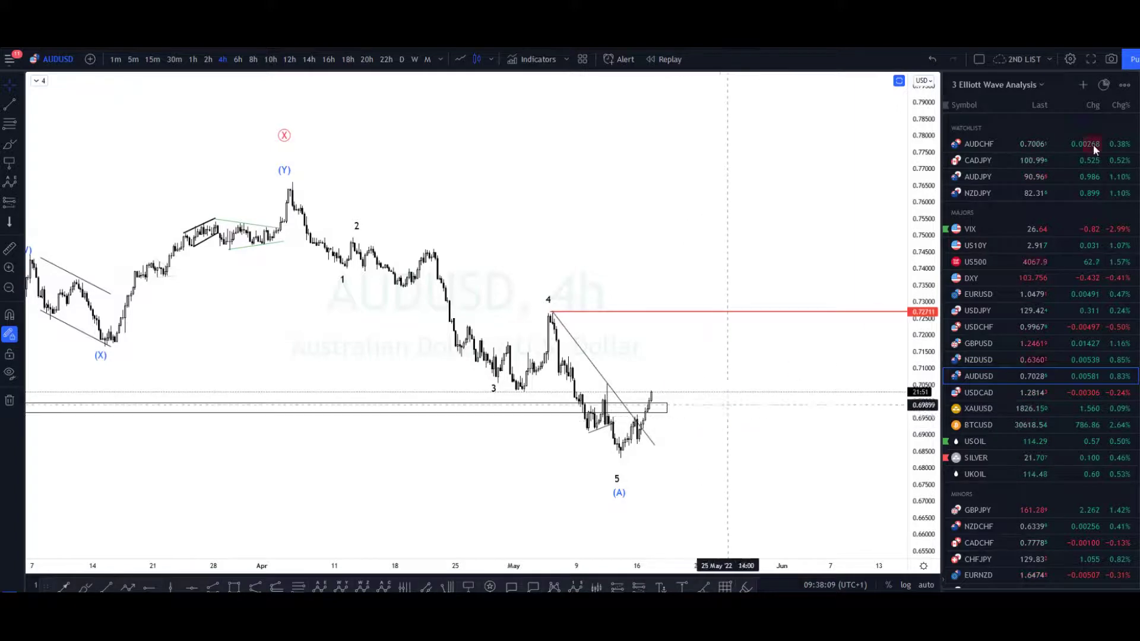
Open the USDCAD chart, sketch a rise to about 1.292 and a fall to the 0.618 level at 1.26532, and try a rebound from there
click(975, 393)
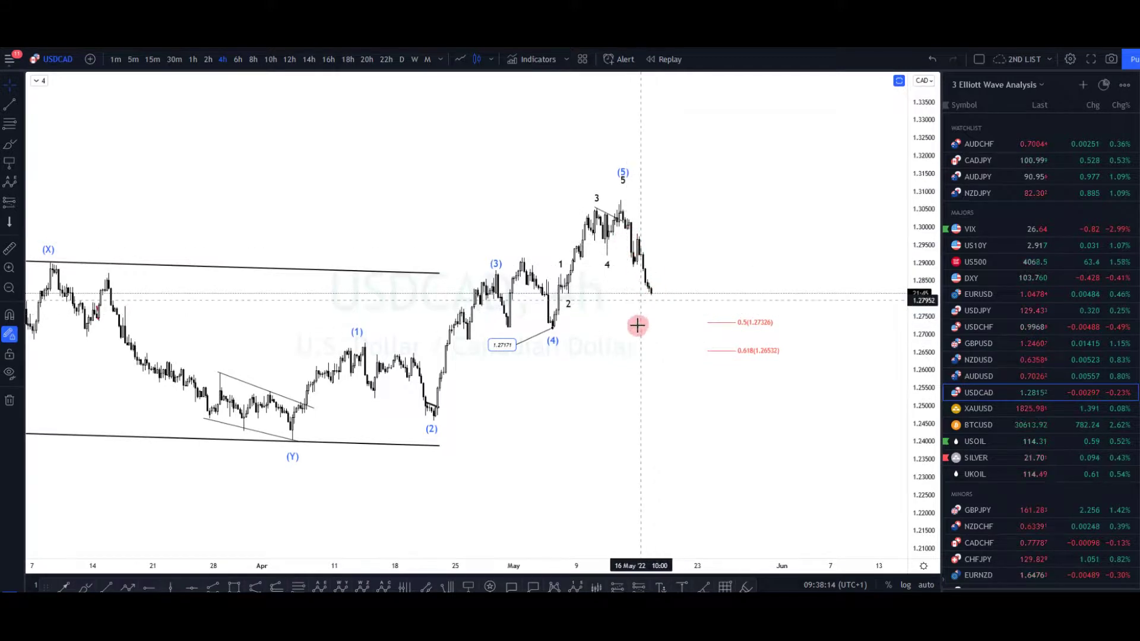
click(561, 275)
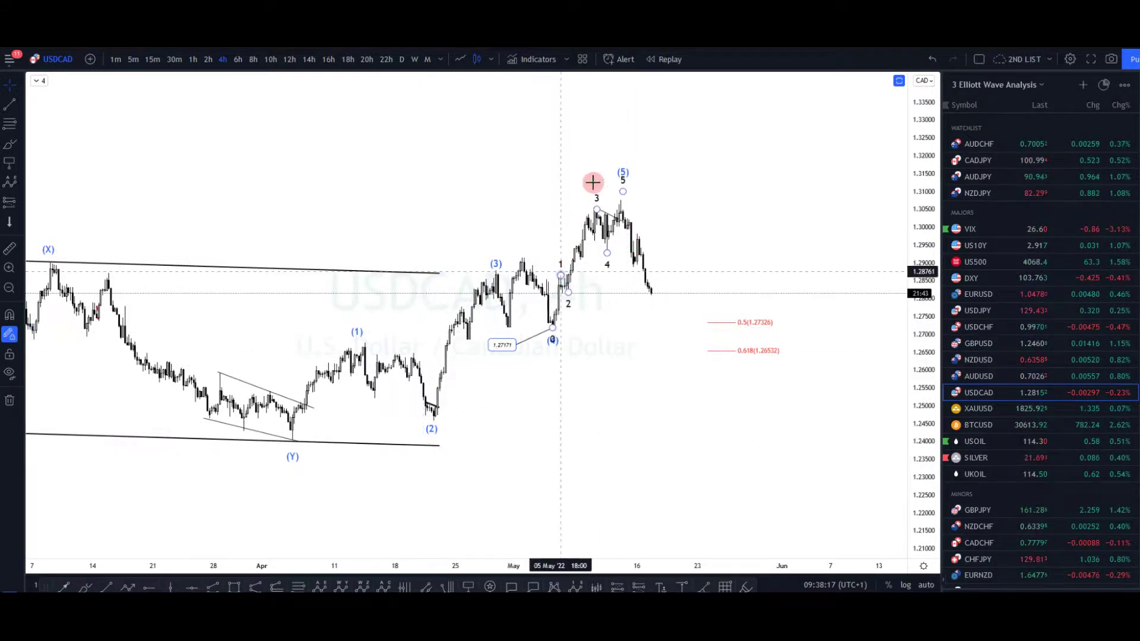
click(71, 127)
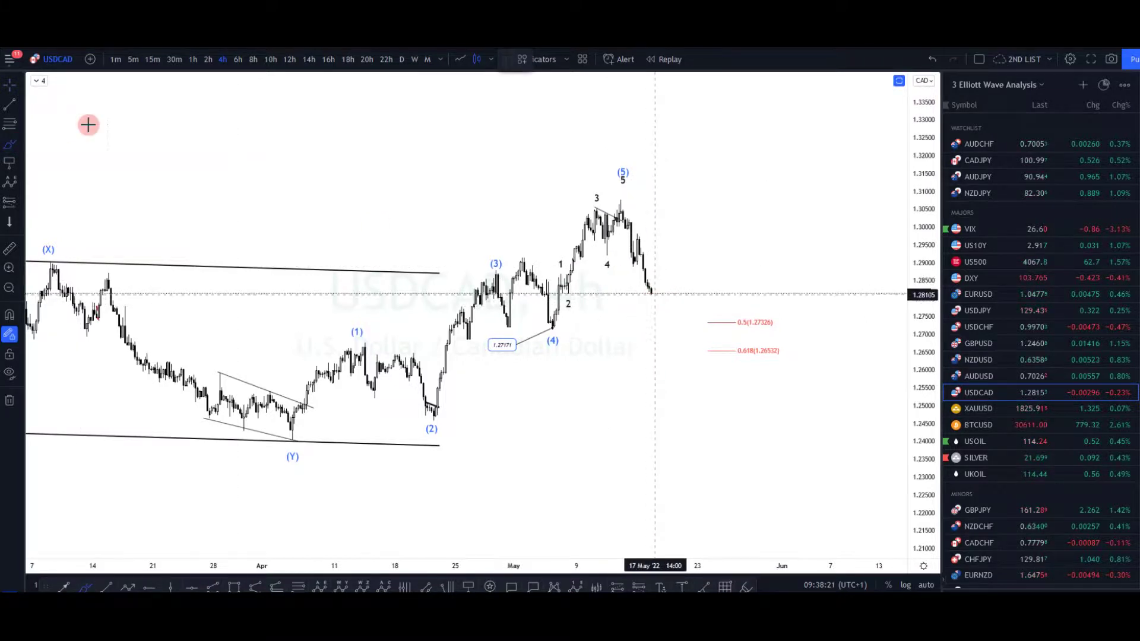
drag(653, 293, 673, 257)
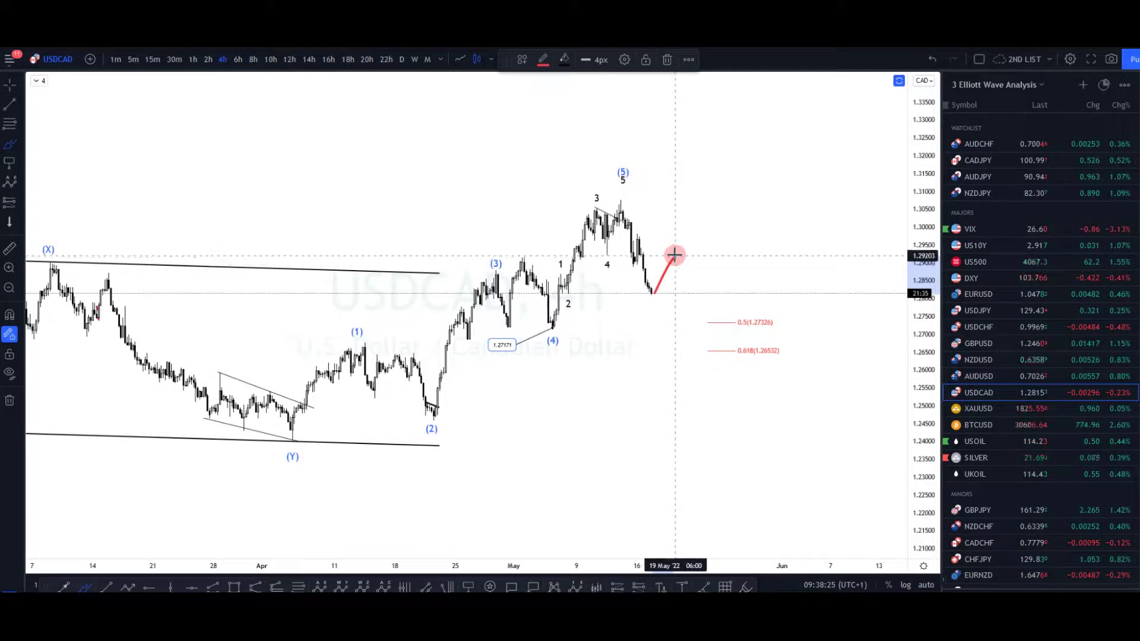
drag(678, 255, 705, 350)
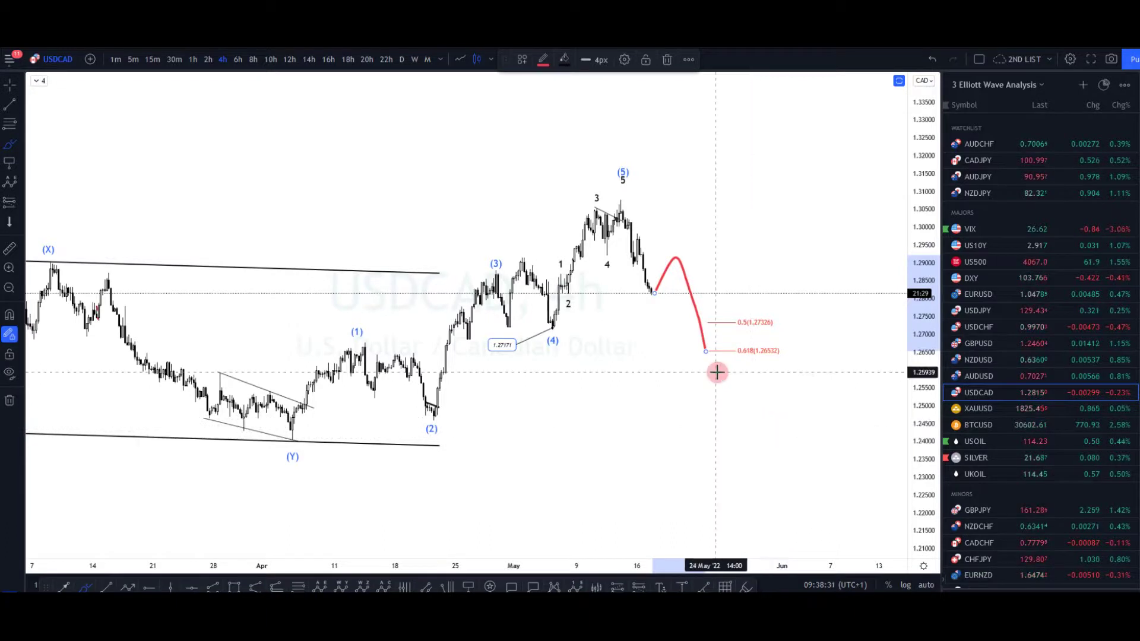
mouse_move(710, 350)
mouse_down()
mouse_move(738, 255)
mouse_move(754, 240)
mouse_up()
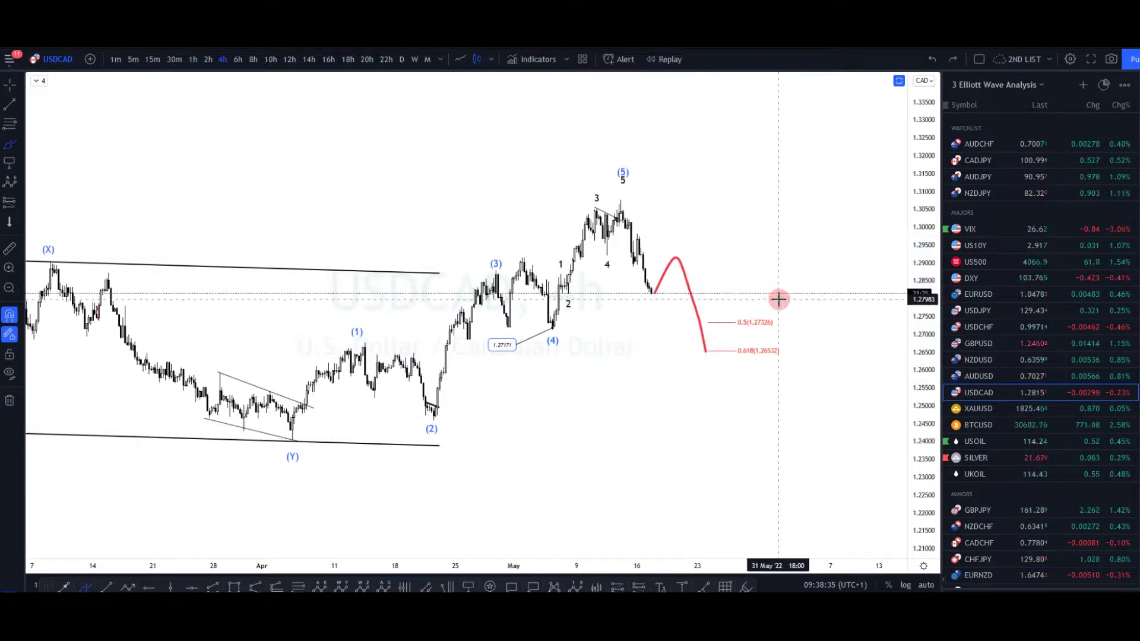